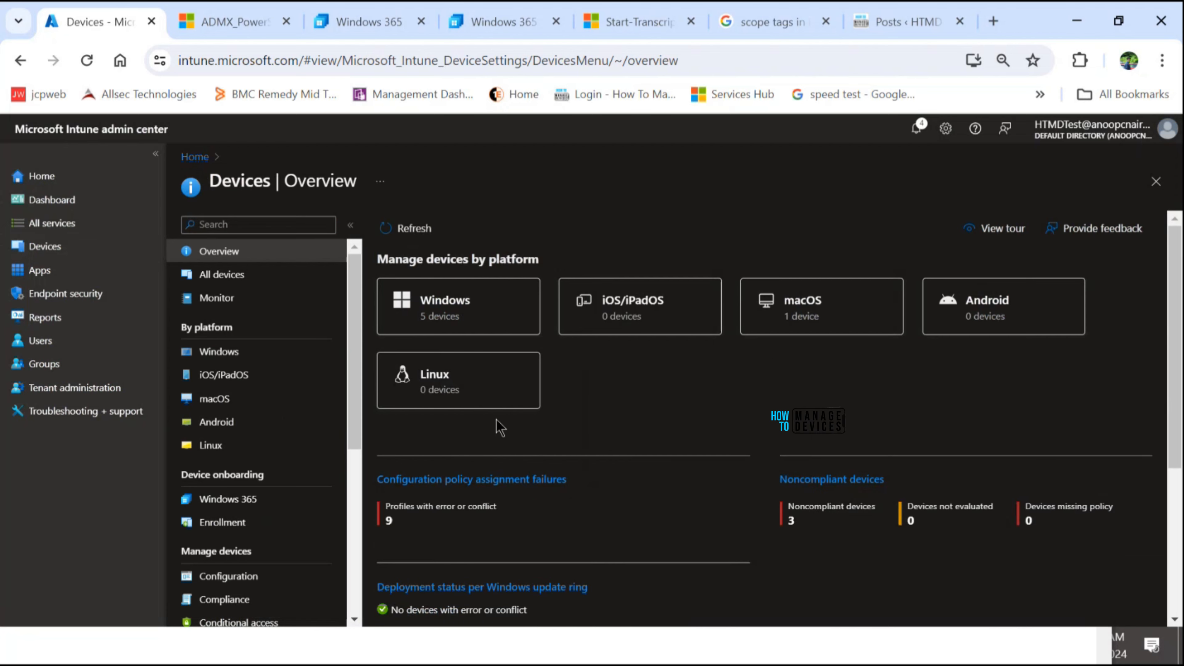
- Create a new Windows configuration policy for the Windows 10 and later platform with the Settings catalog profile type
{"action": "left_click", "coordinate": [293, 359]}
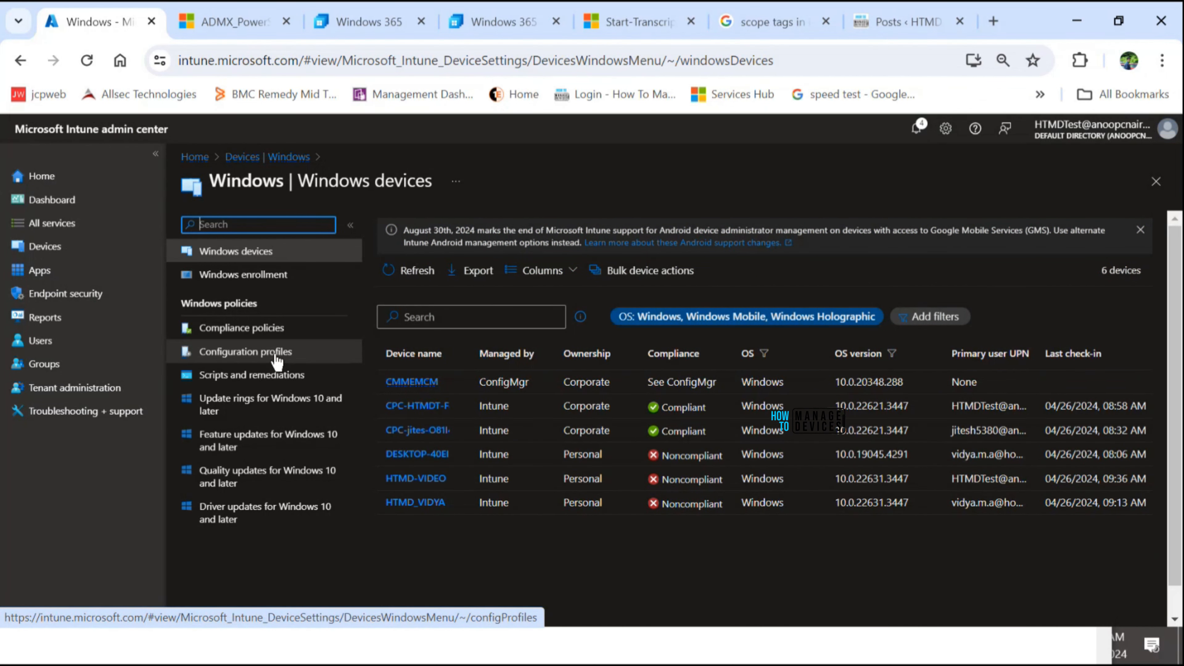
{"action": "left_click", "coordinate": [277, 360]}
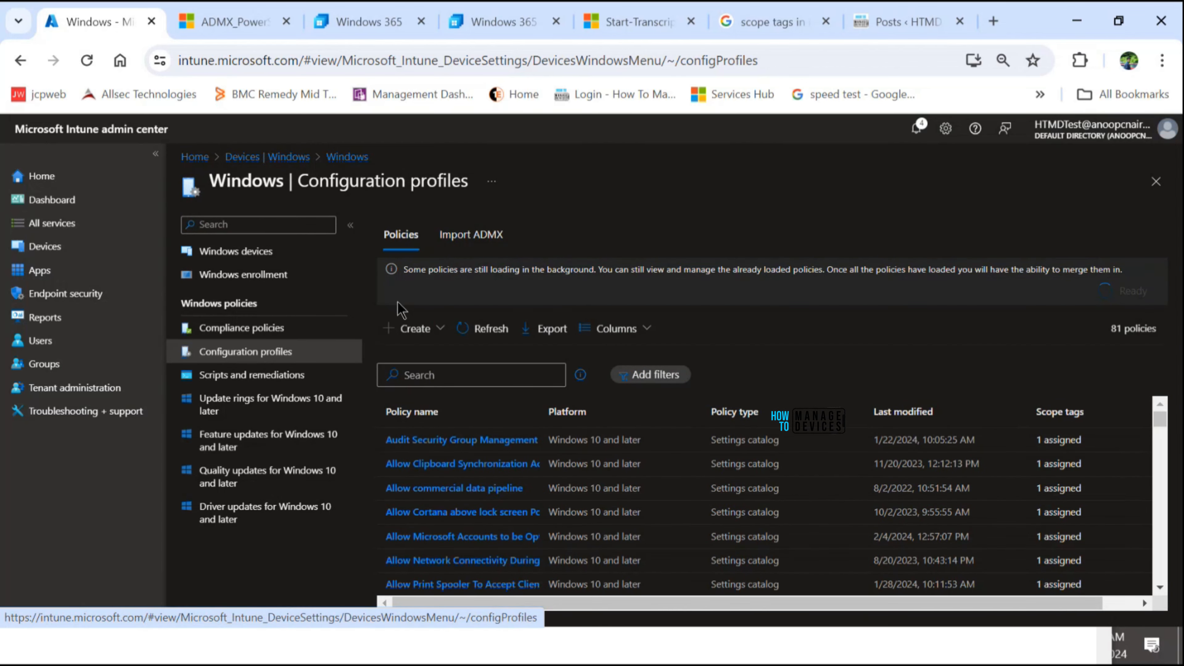
{"action": "left_click", "coordinate": [401, 328]}
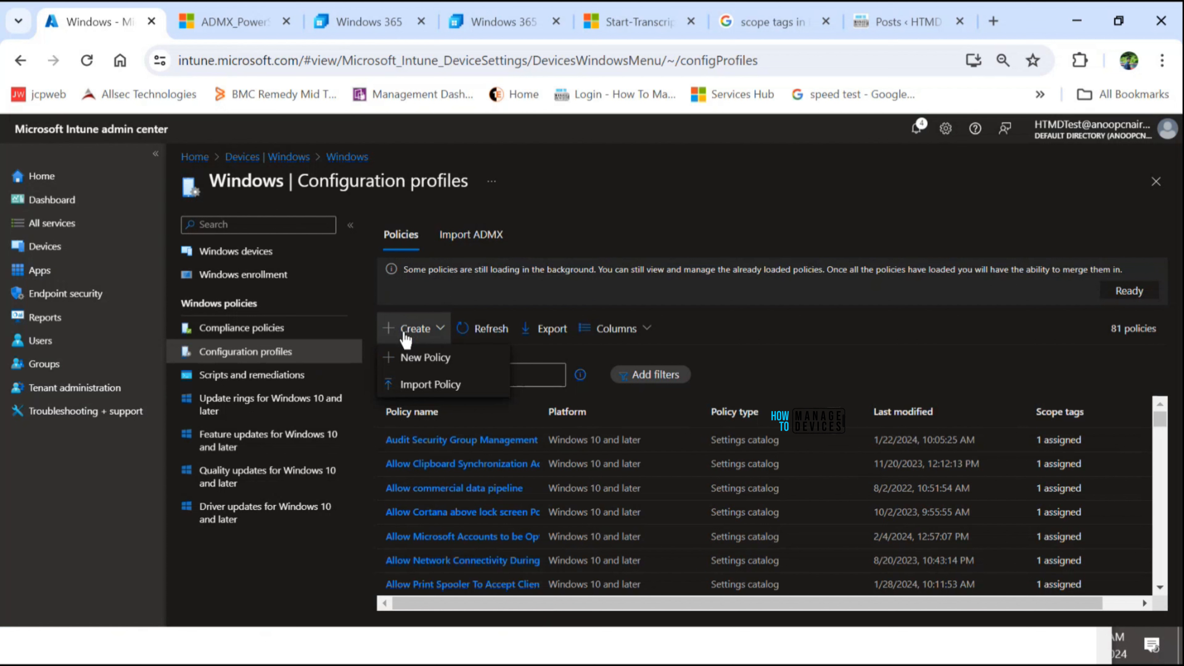
{"action": "left_click", "coordinate": [412, 358]}
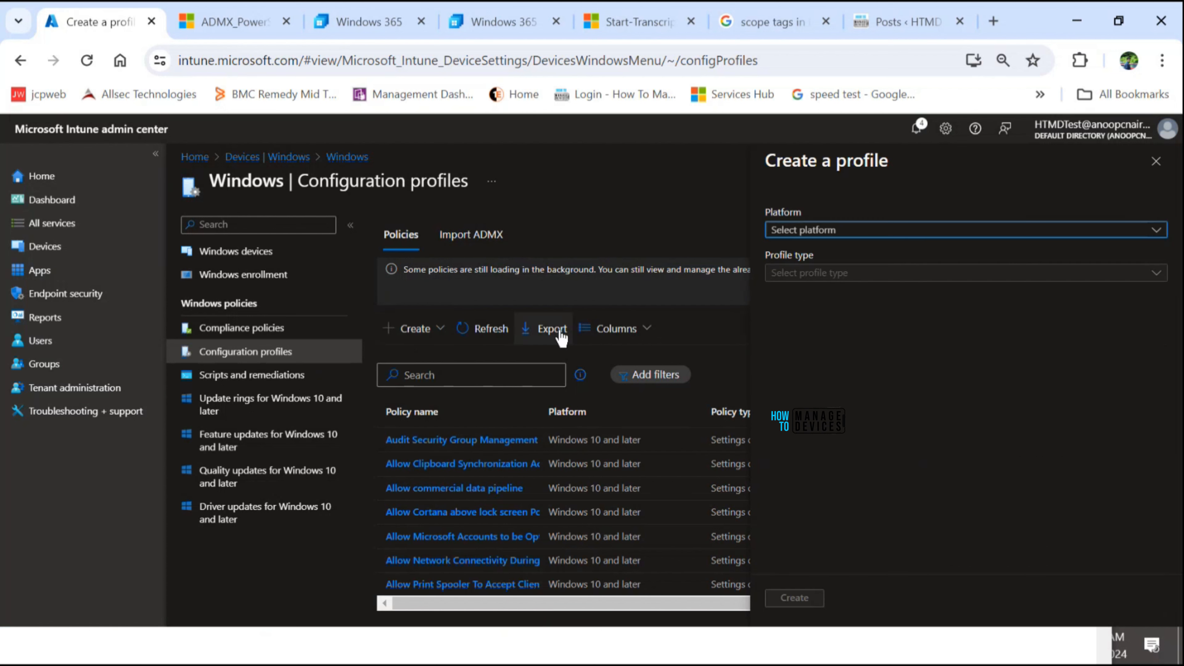
{"action": "left_click", "coordinate": [788, 233]}
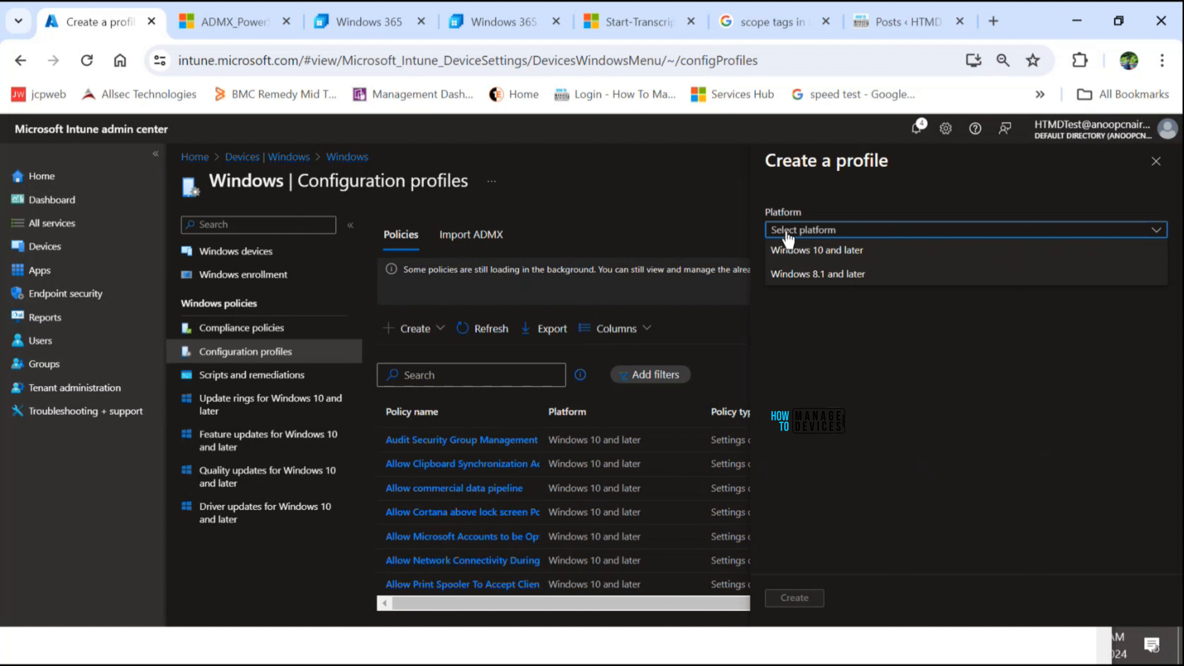
{"action": "left_click", "coordinate": [797, 251]}
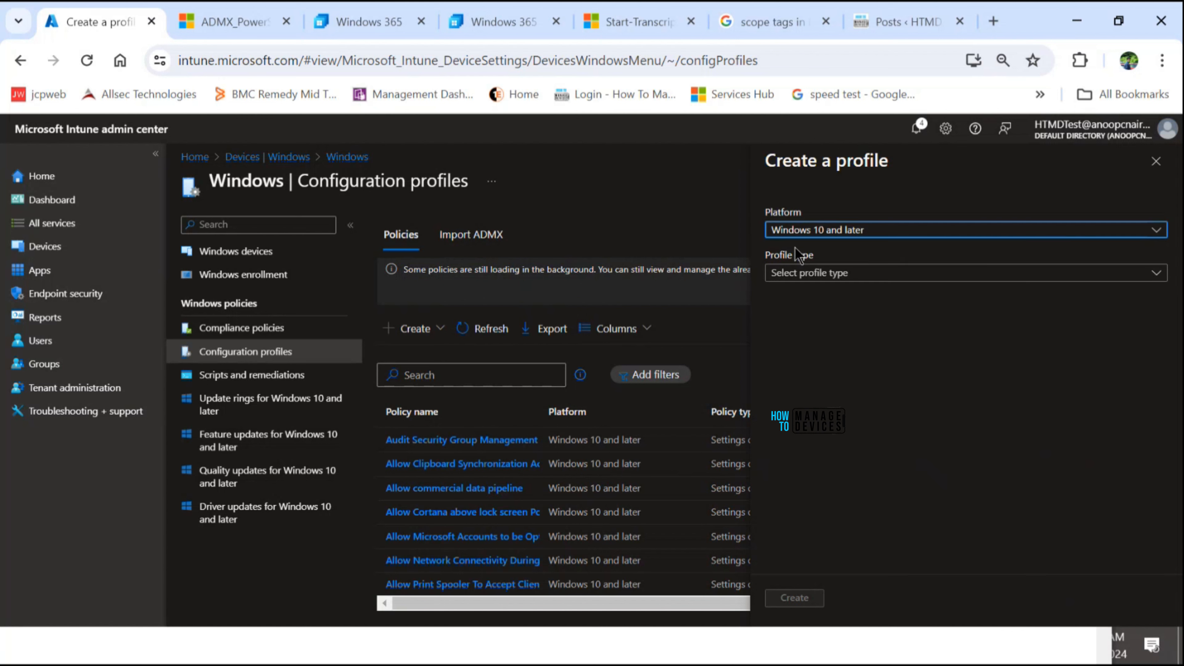
{"action": "left_click", "coordinate": [800, 275]}
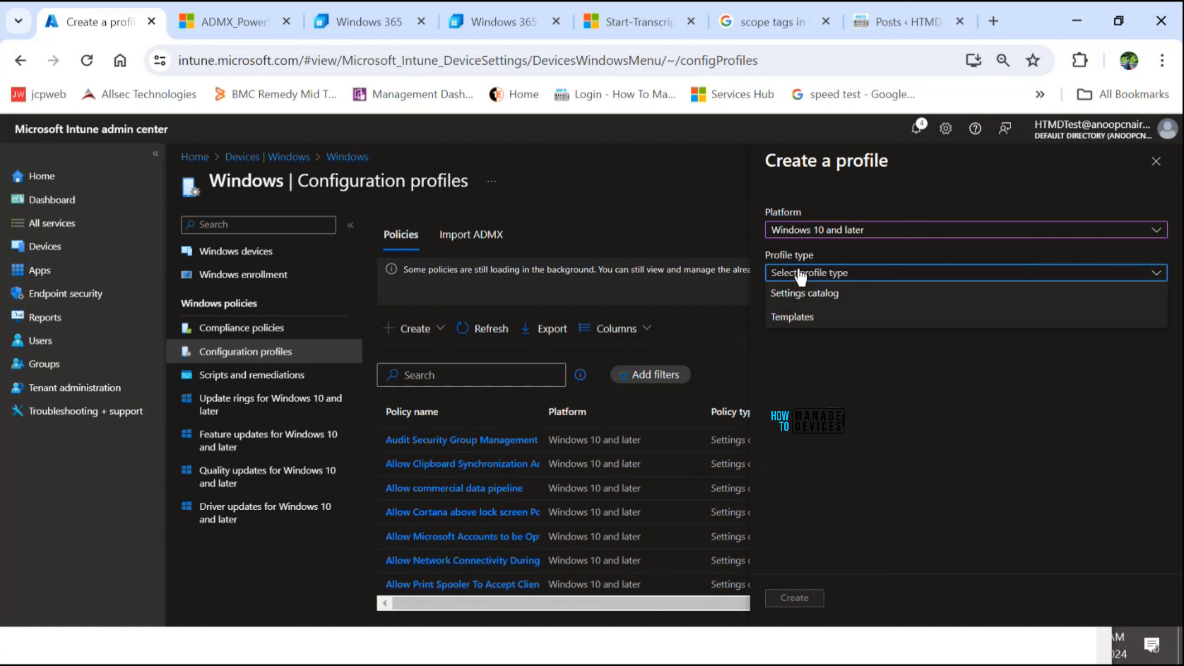
{"action": "left_click", "coordinate": [816, 298]}
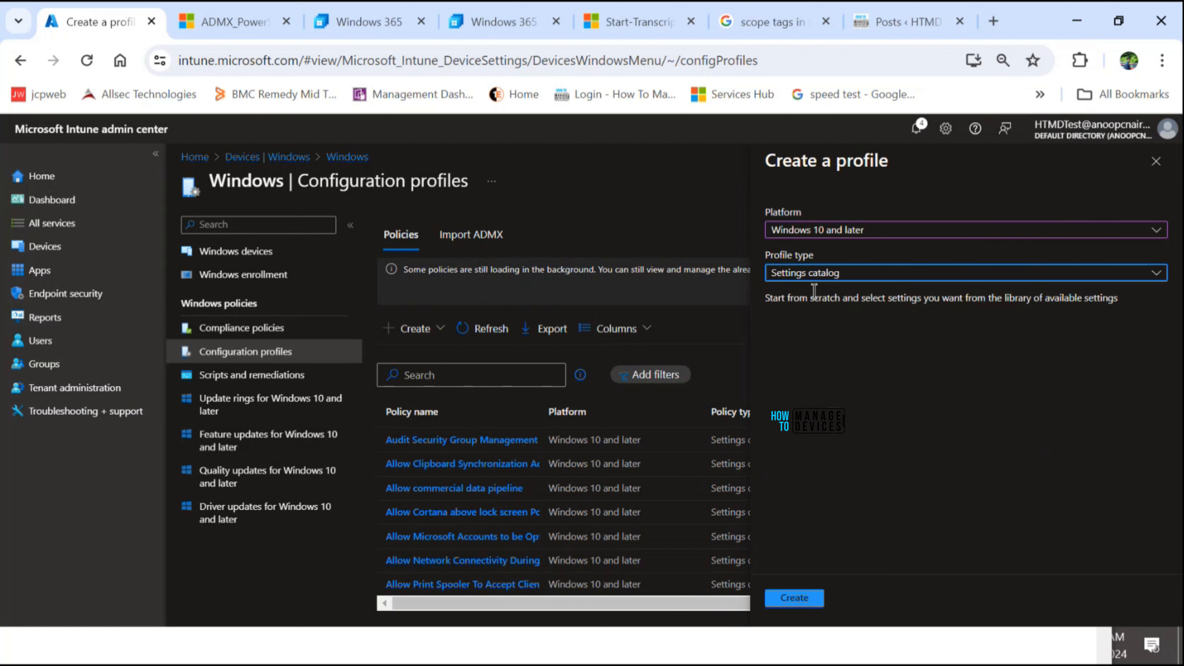
{"action": "left_click", "coordinate": [812, 601]}
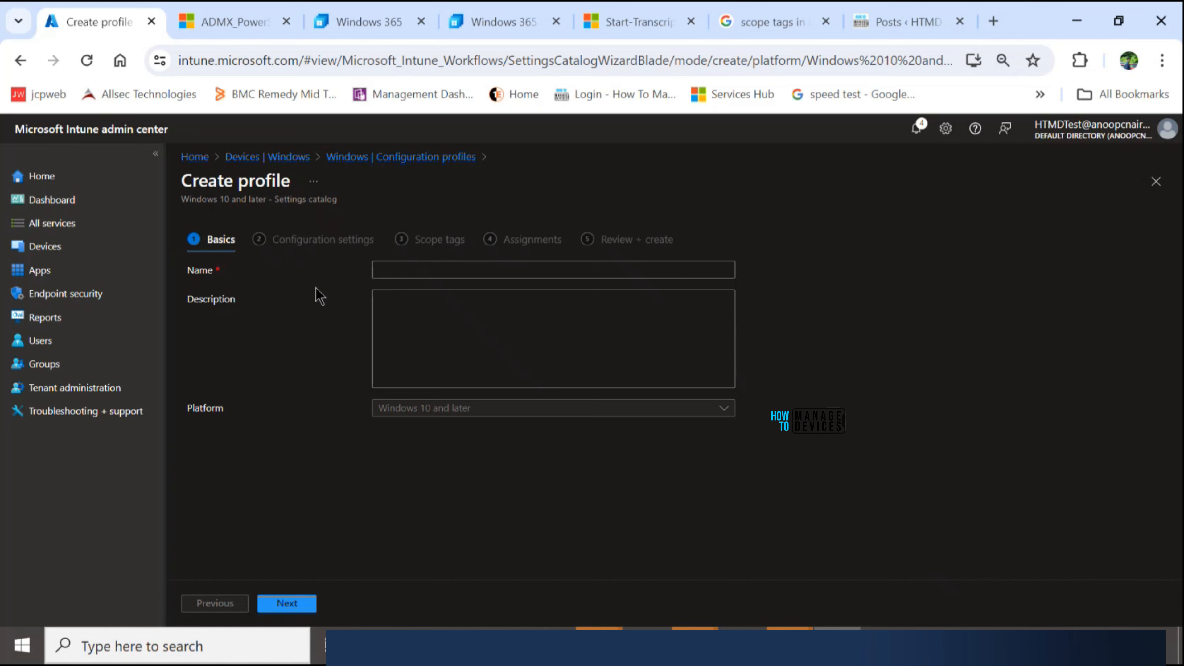
- Name the profile "Turn on PowerShell Transcription - Demo" and continue to its configuration settings
{"action": "left_click", "coordinate": [376, 269]}
{"action": "type", "text": "Turn on PowerShell Transcription - Demo"}
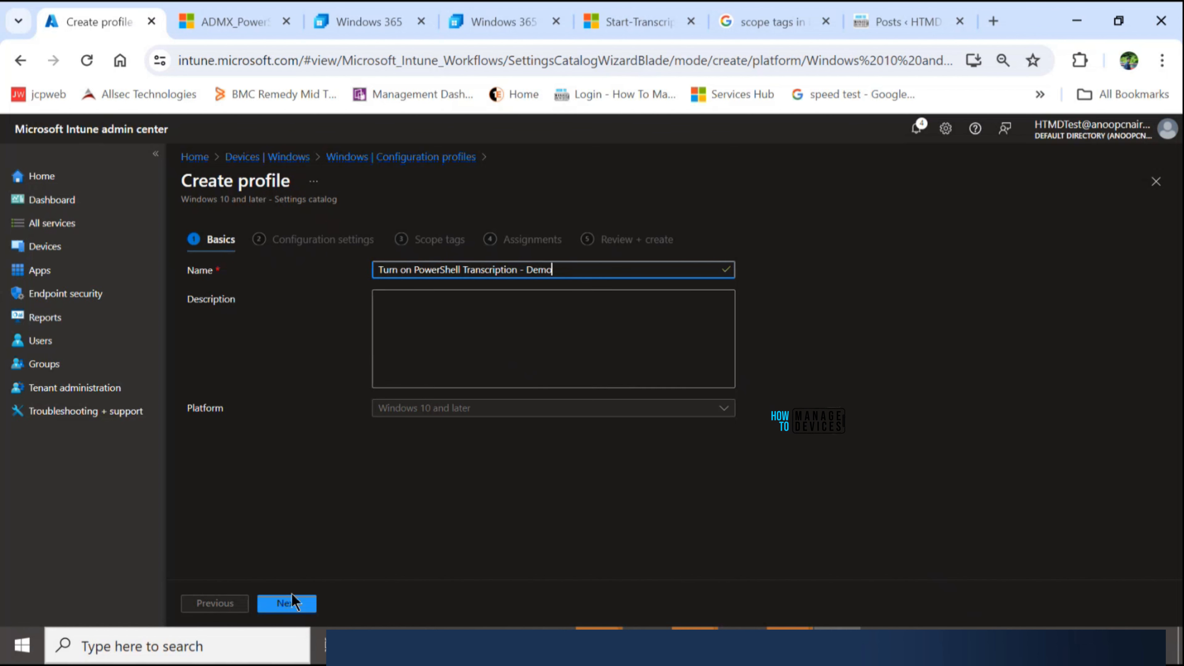
{"action": "left_click", "coordinate": [287, 603]}
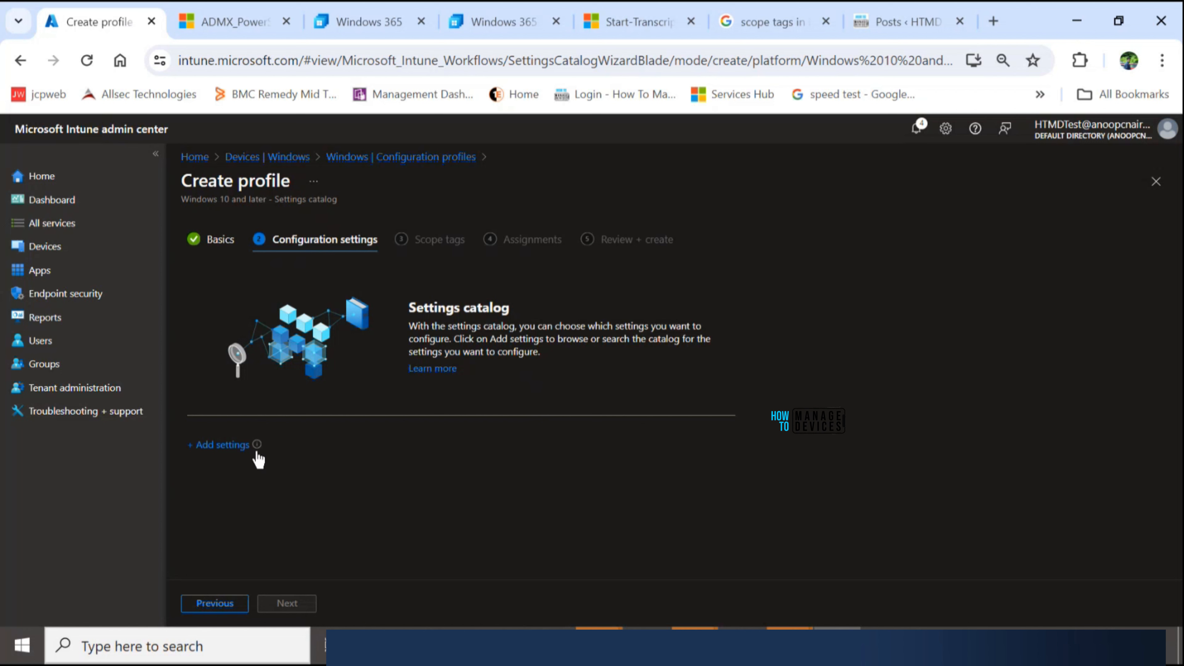
- Start adding settings to the profile and browse the setting categories available in the catalog
{"action": "mouse_move", "coordinate": [258, 447]}
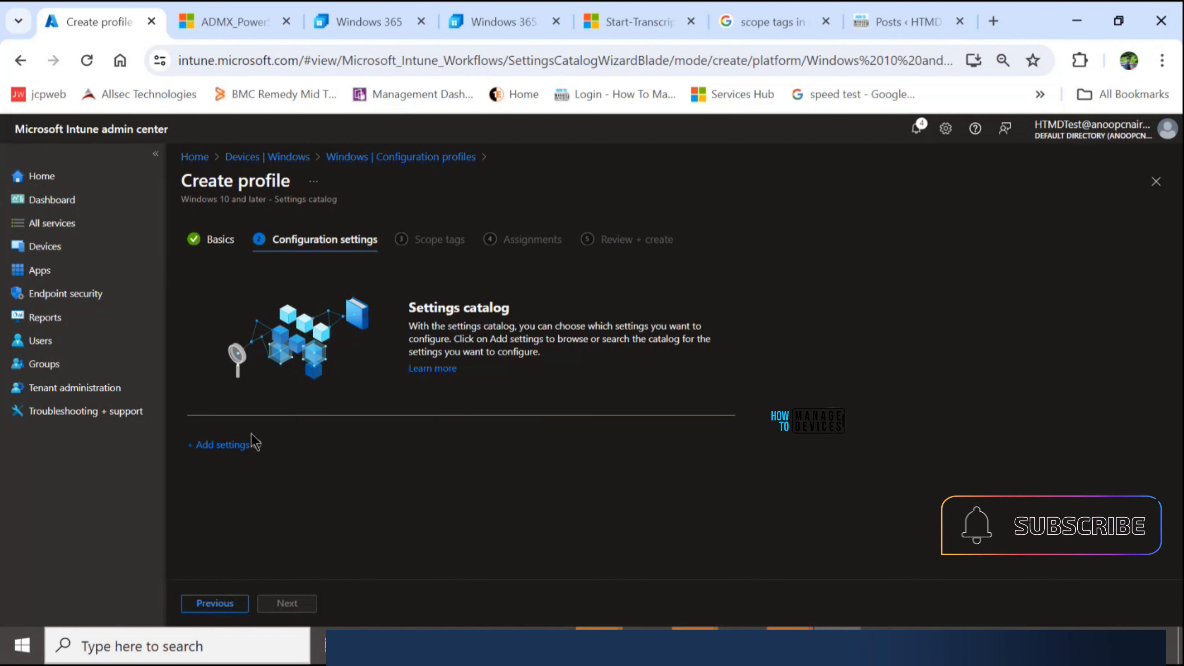
{"action": "left_click", "coordinate": [224, 448]}
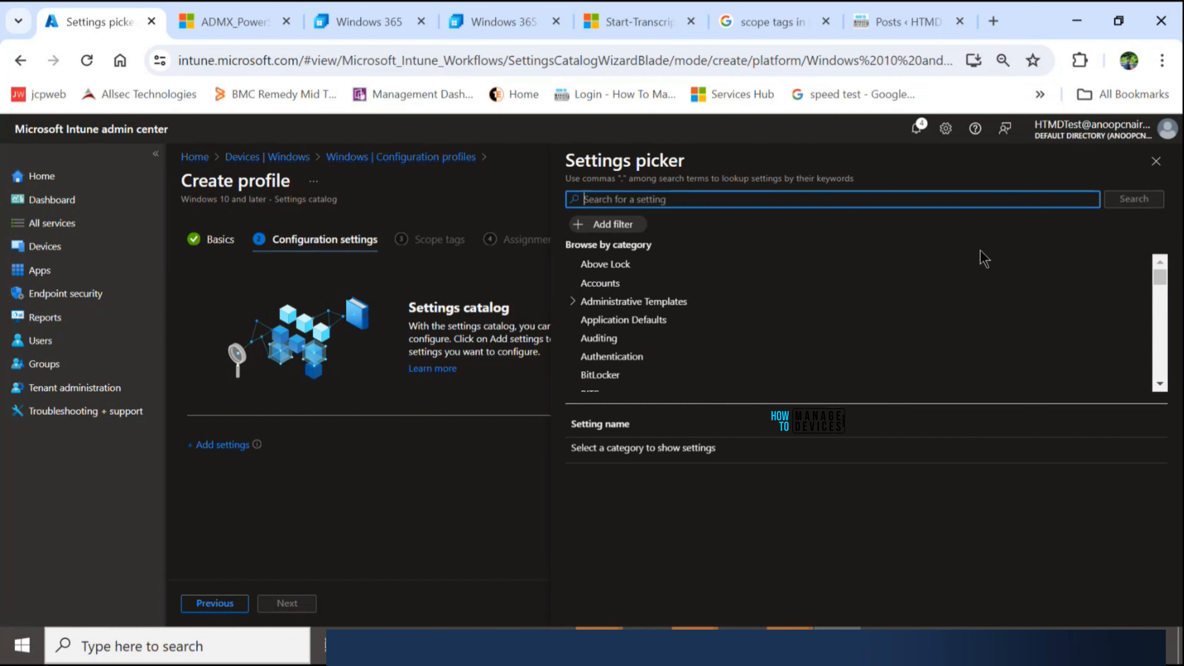
{"action": "scroll", "coordinate": [811, 298], "scroll_direction": "down", "scroll_amount": 8}
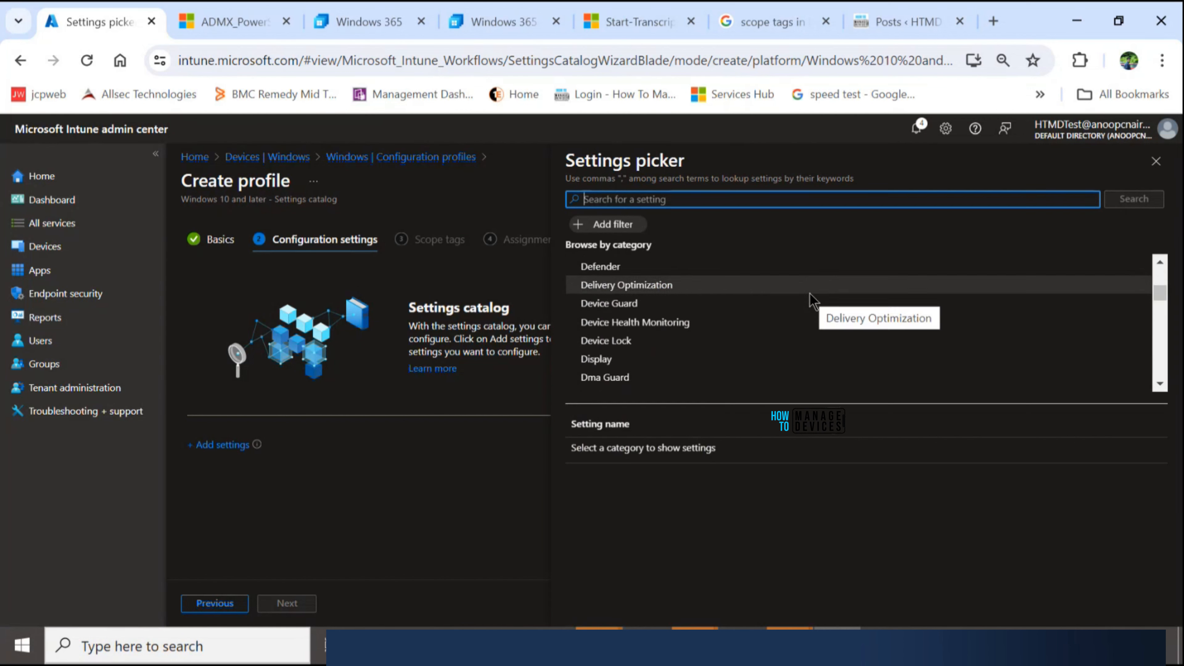
{"action": "scroll", "coordinate": [809, 293], "scroll_direction": "down", "scroll_amount": 8}
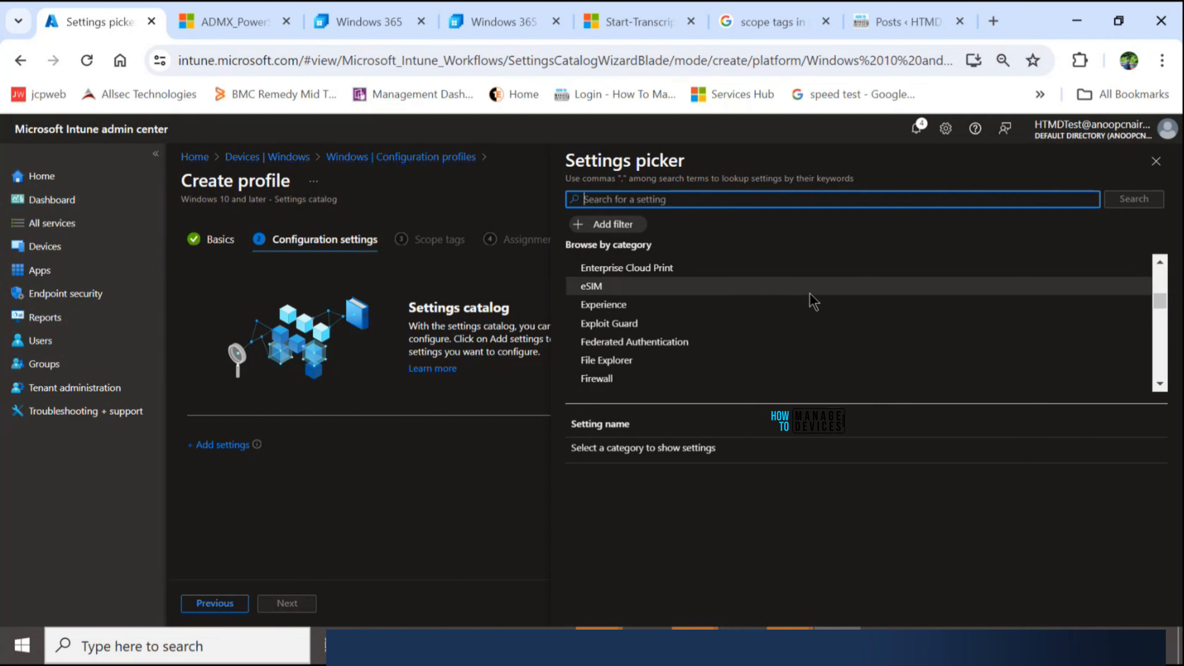
{"action": "scroll", "coordinate": [809, 293], "scroll_direction": "down", "scroll_amount": 5}
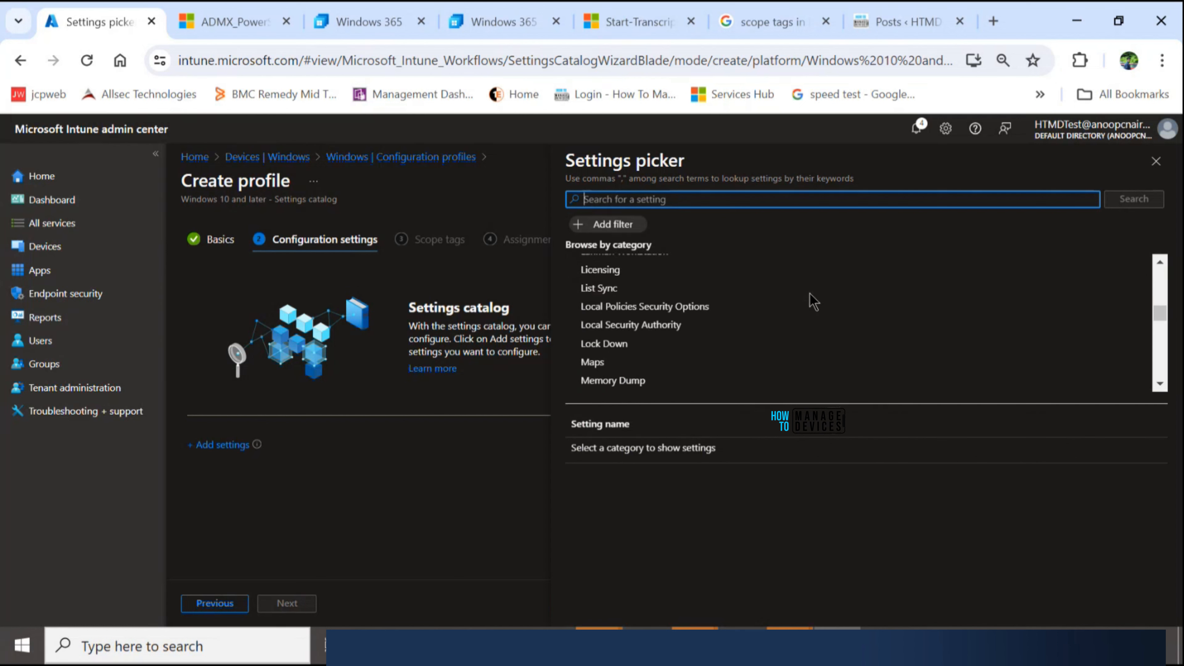
{"action": "scroll", "coordinate": [811, 298], "scroll_direction": "up", "scroll_amount": 5}
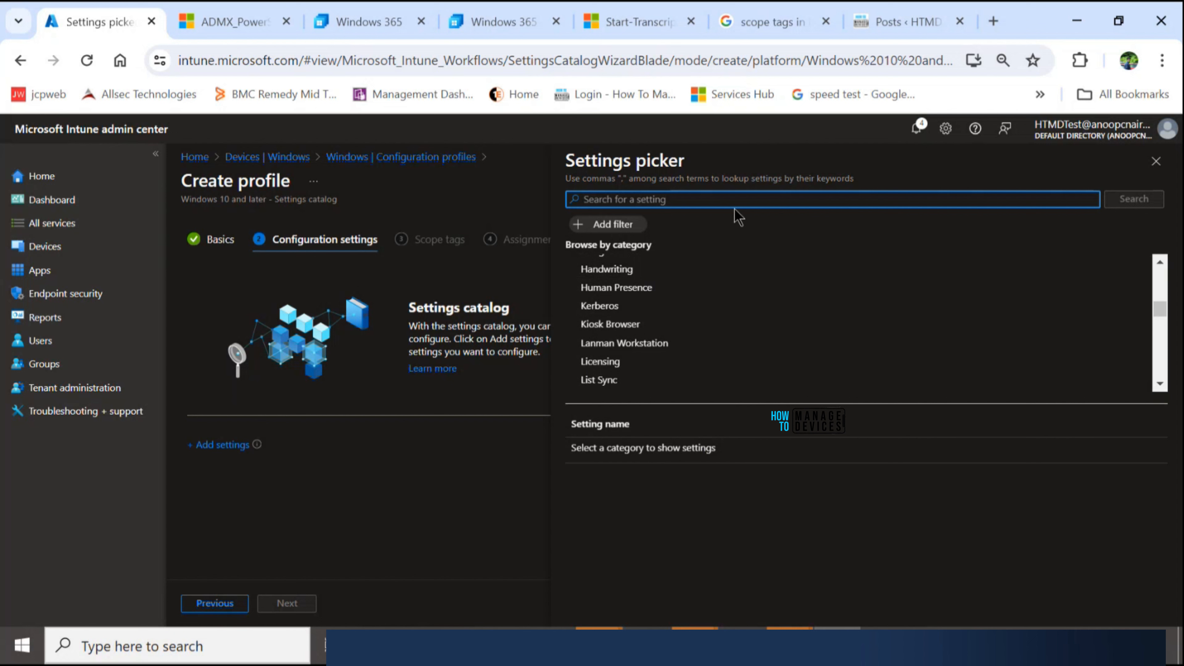
{"action": "left_click", "coordinate": [687, 206]}
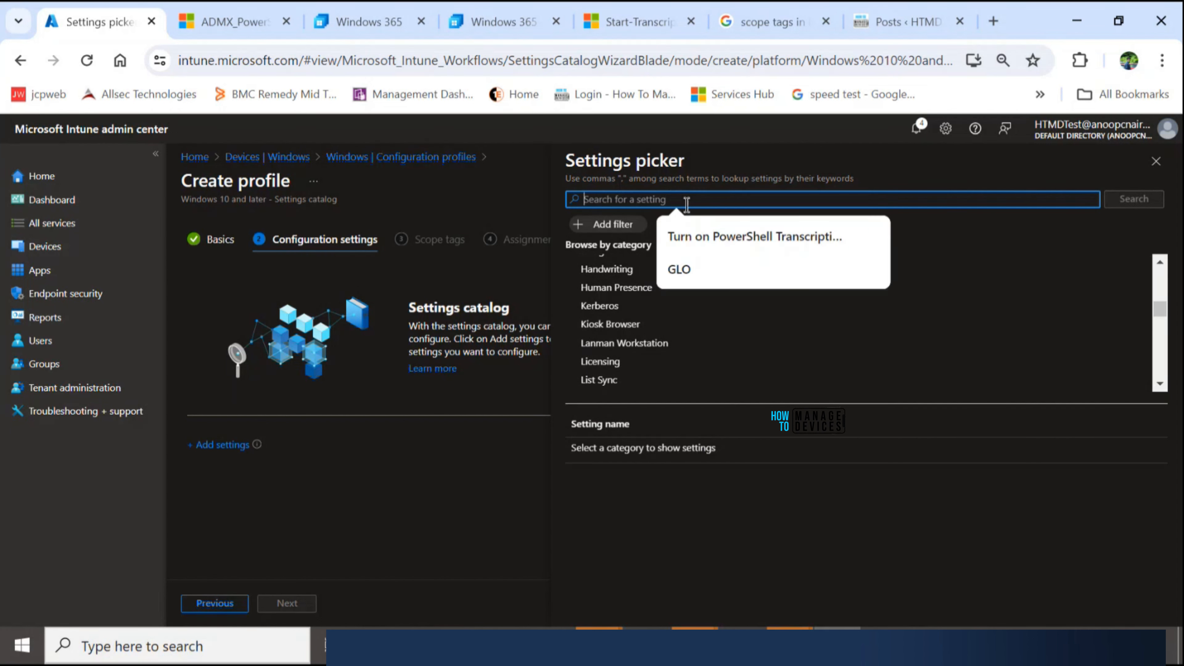
{"action": "left_click", "coordinate": [769, 236]}
{"action": "left_click_drag", "start_coordinate": [769, 201], "coordinate": [548, 214]}
{"action": "key", "text": "BackSpace"}
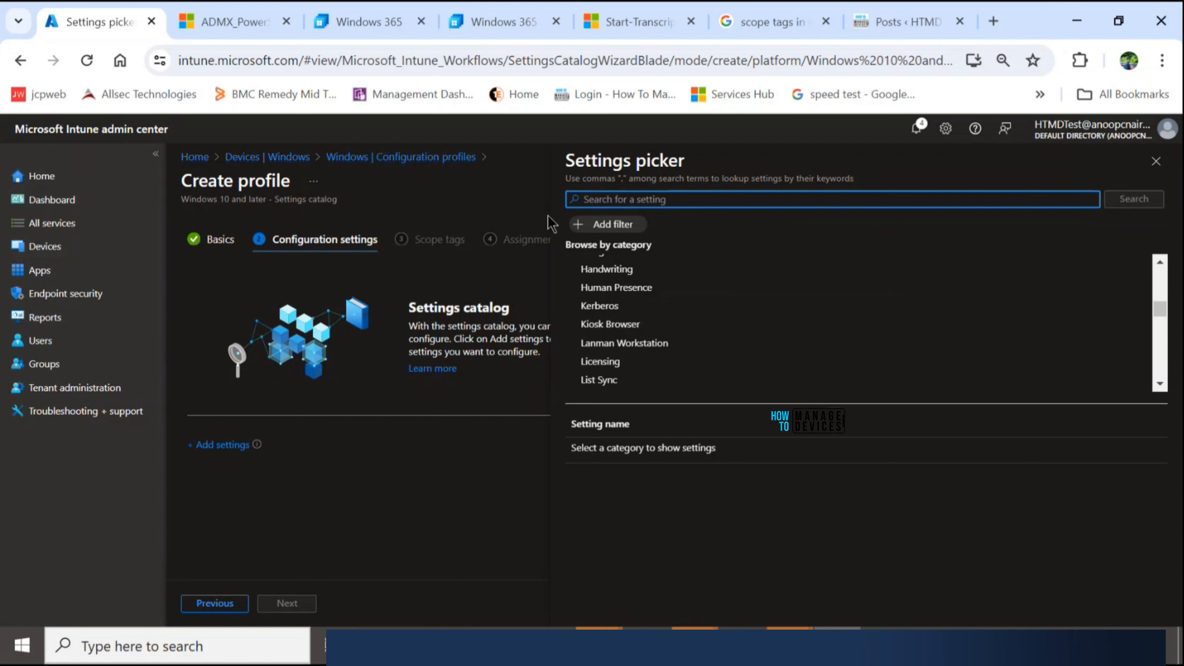
- Search the settings catalog for "PowerShell Transcription"
{"action": "type", "text": "Powersh"}
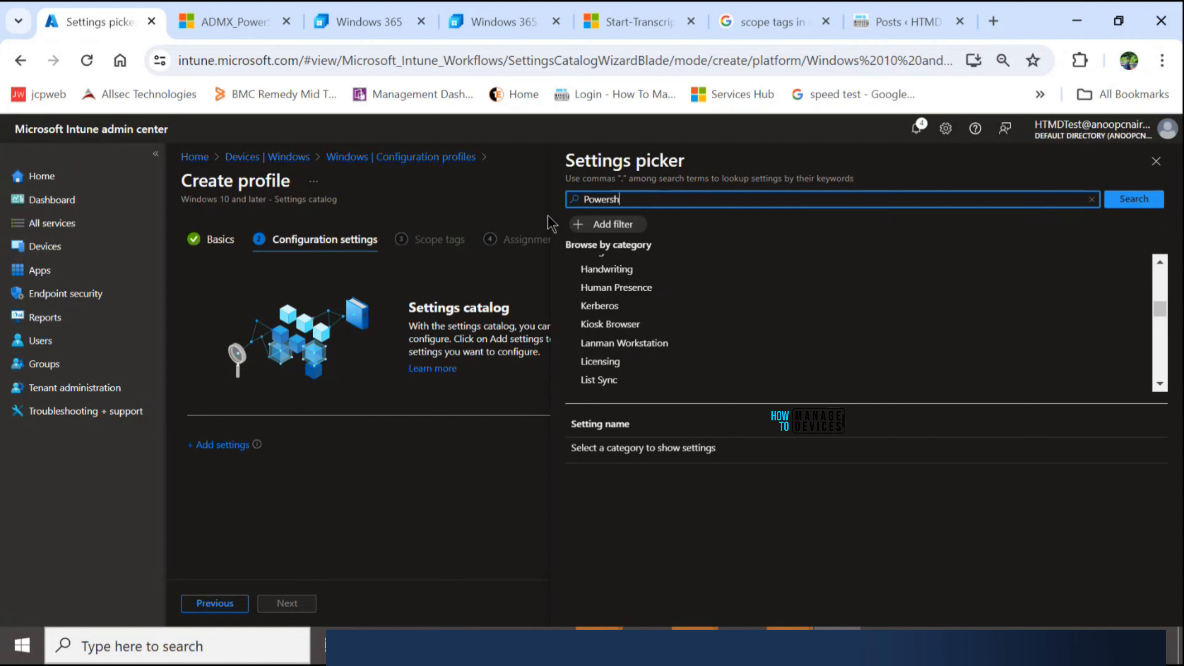
{"action": "key", "text": "BackSpace"}
{"action": "key", "text": "BackSpace"}
{"action": "type", "text": "Shell Transcription"}
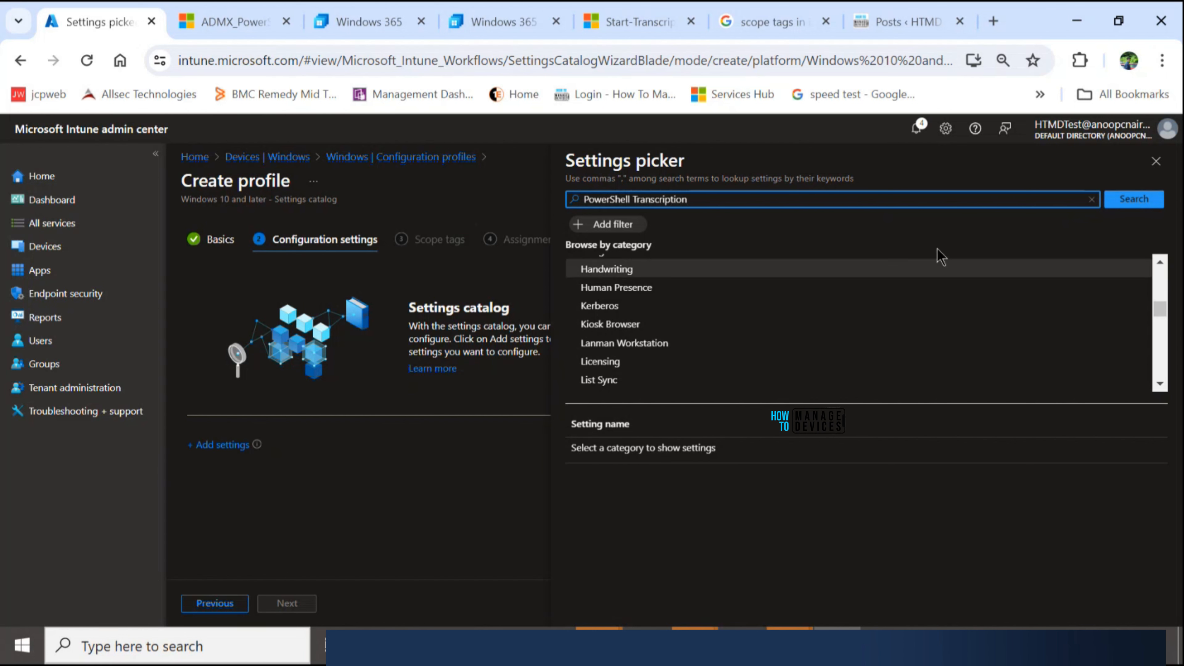
{"action": "left_click", "coordinate": [1135, 200]}
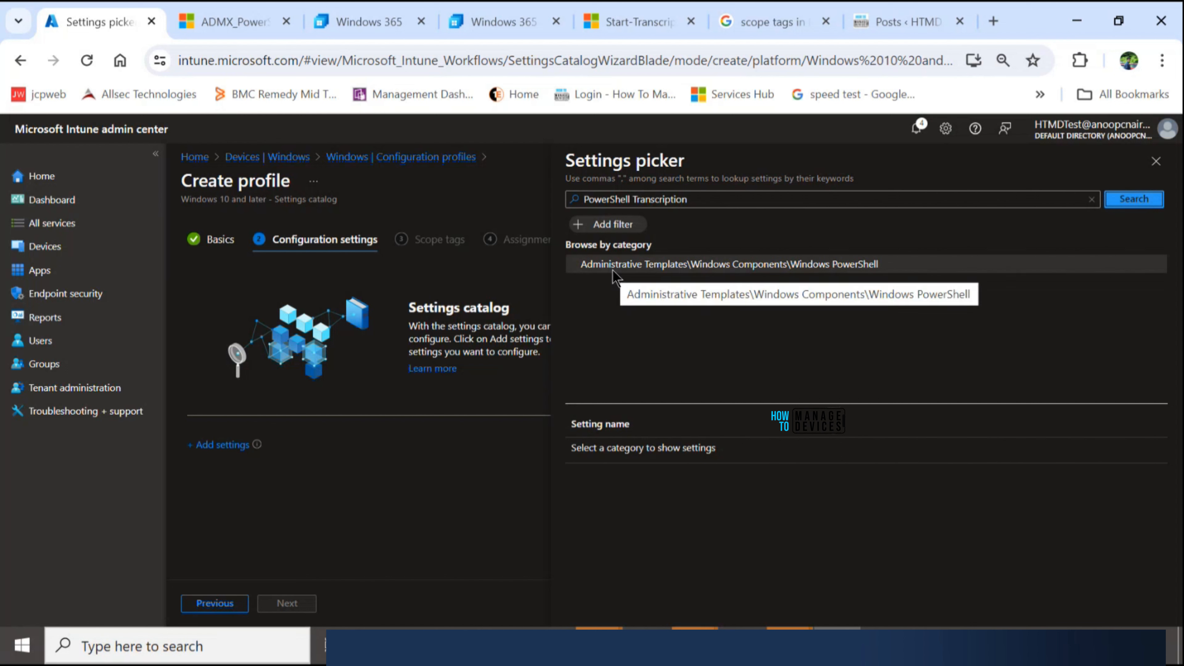
- Add the device-level Turn on PowerShell Transcription setting from the Windows PowerShell category and close the settings picker
{"action": "left_click", "coordinate": [635, 266]}
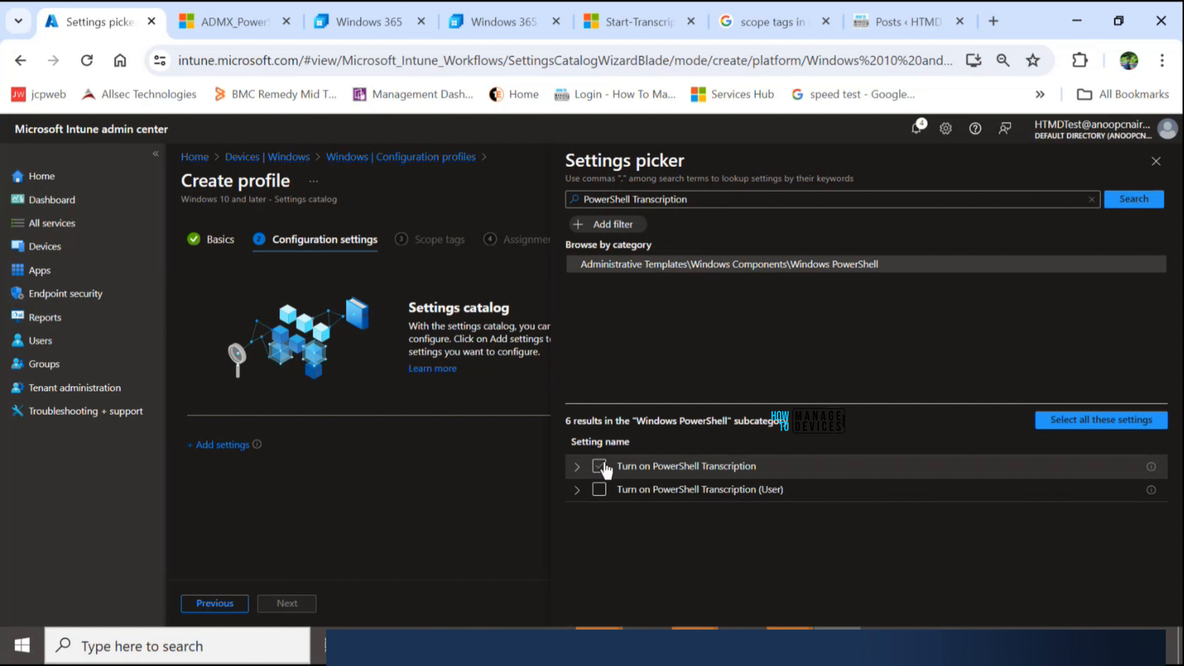
{"action": "left_click", "coordinate": [600, 466]}
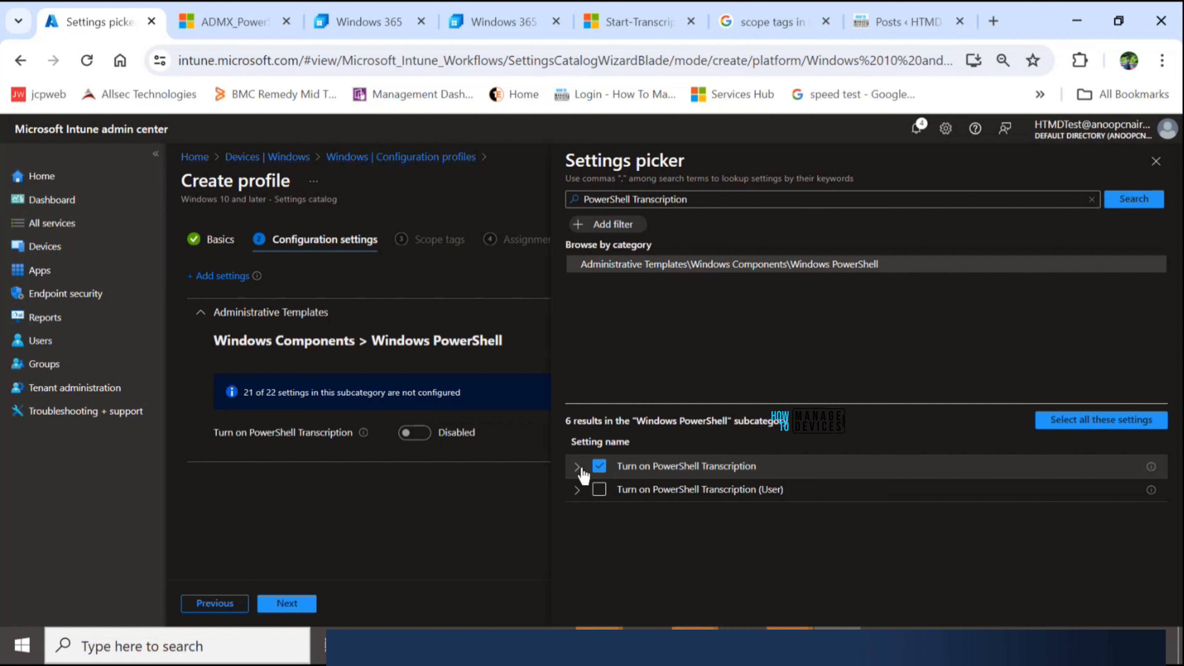
{"action": "left_click", "coordinate": [577, 467]}
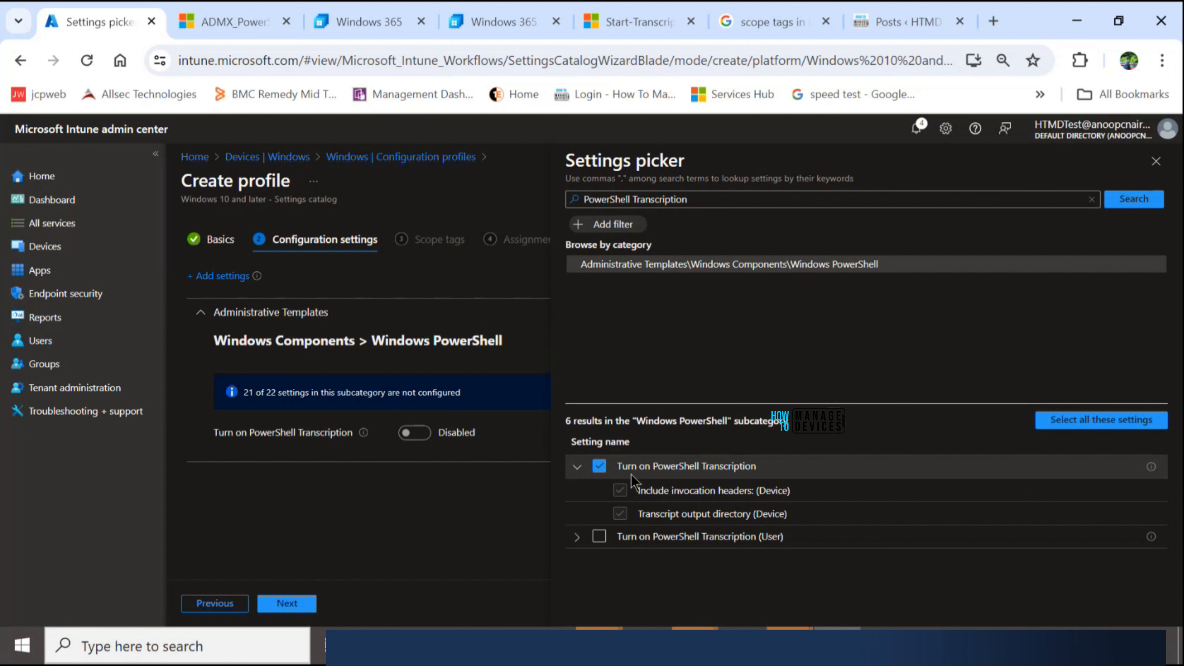
{"action": "left_click", "coordinate": [1156, 164]}
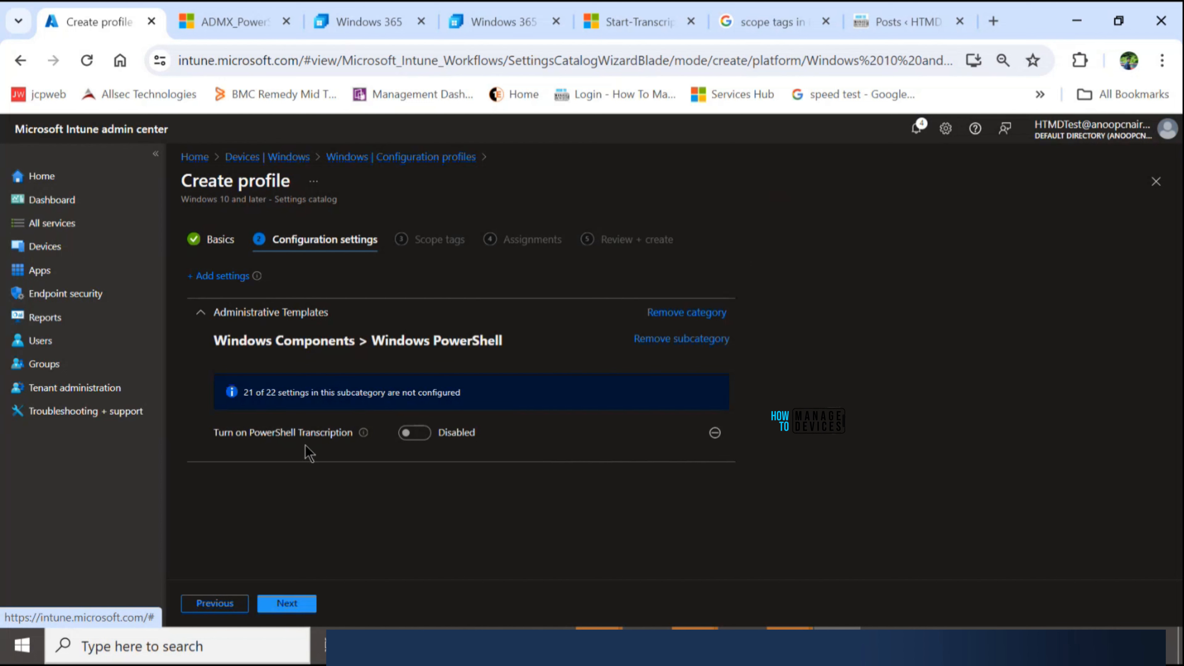
- Enable Turn on PowerShell Transcription and set Include invocation headers (Device) to True
{"action": "left_click", "coordinate": [411, 432]}
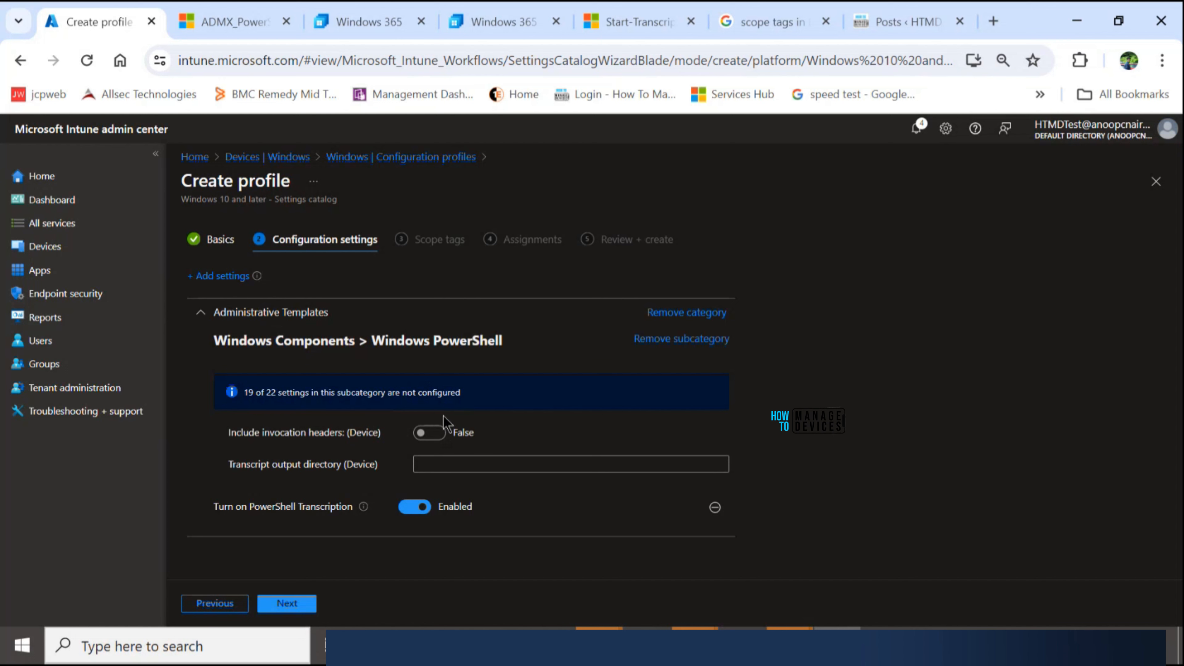
{"action": "left_click", "coordinate": [443, 435]}
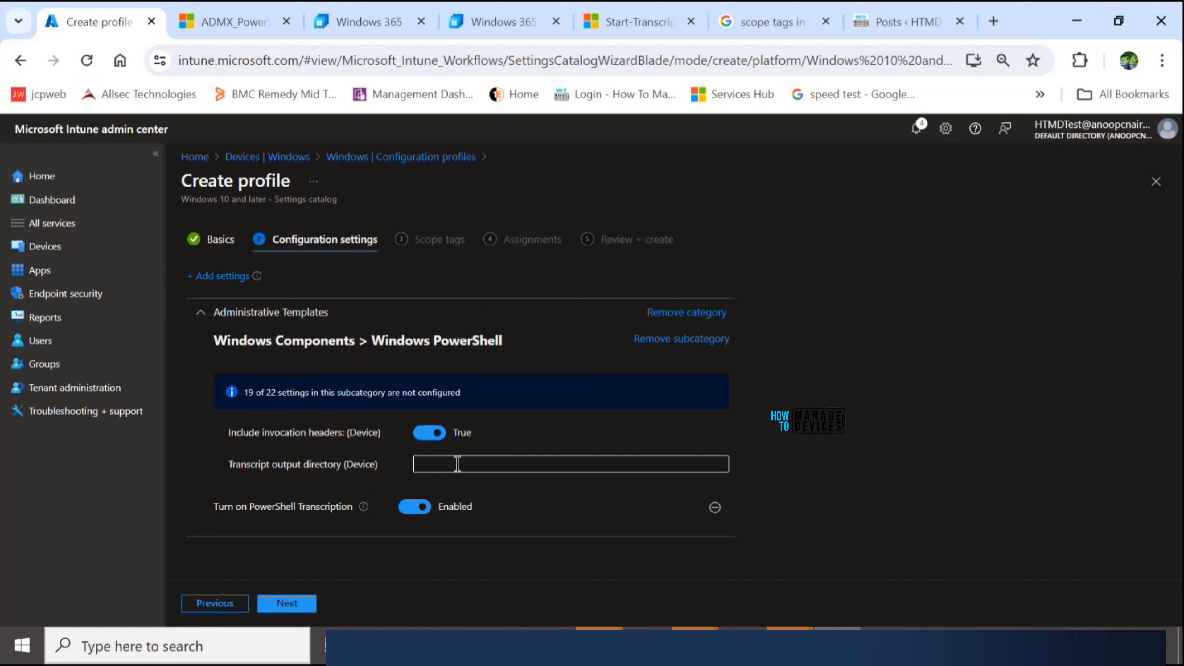
- Copy C:\temp\Log\PowerShell Transcription from Notepad into the profile's transcript output directory and continue to the scope tags
{"action": "left_click", "coordinate": [457, 464]}
{"action": "key", "text": "alt+Tab"}
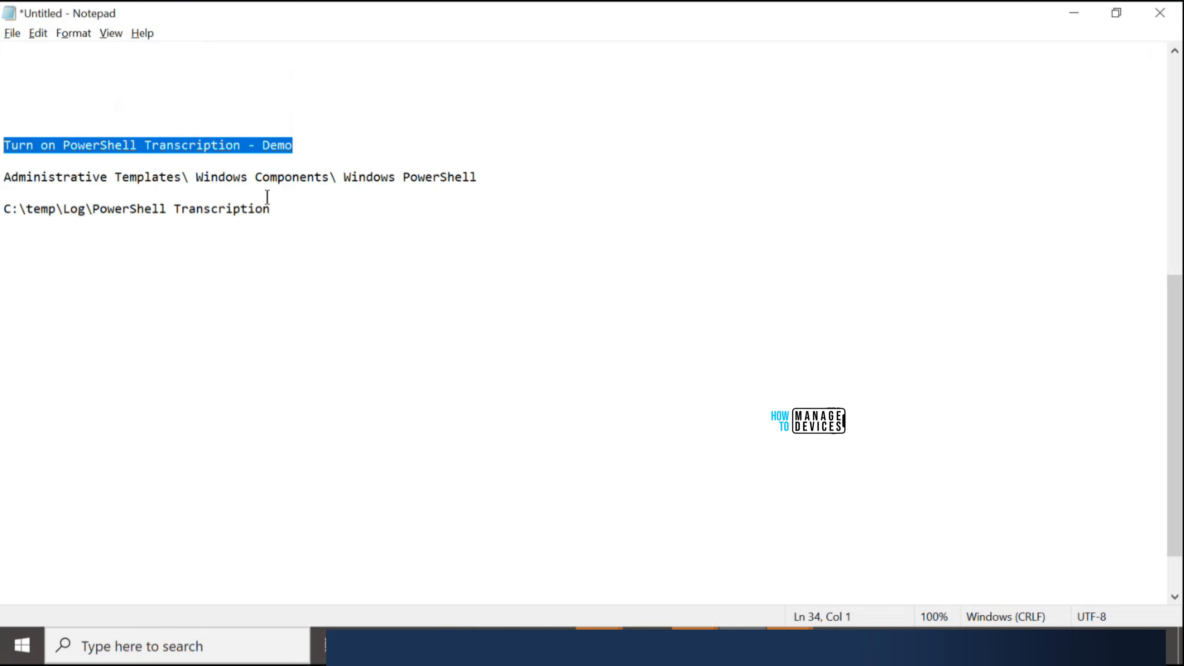
{"action": "left_click_drag", "start_coordinate": [271, 209], "coordinate": [4, 214]}
{"action": "key", "text": "alt+Tab"}
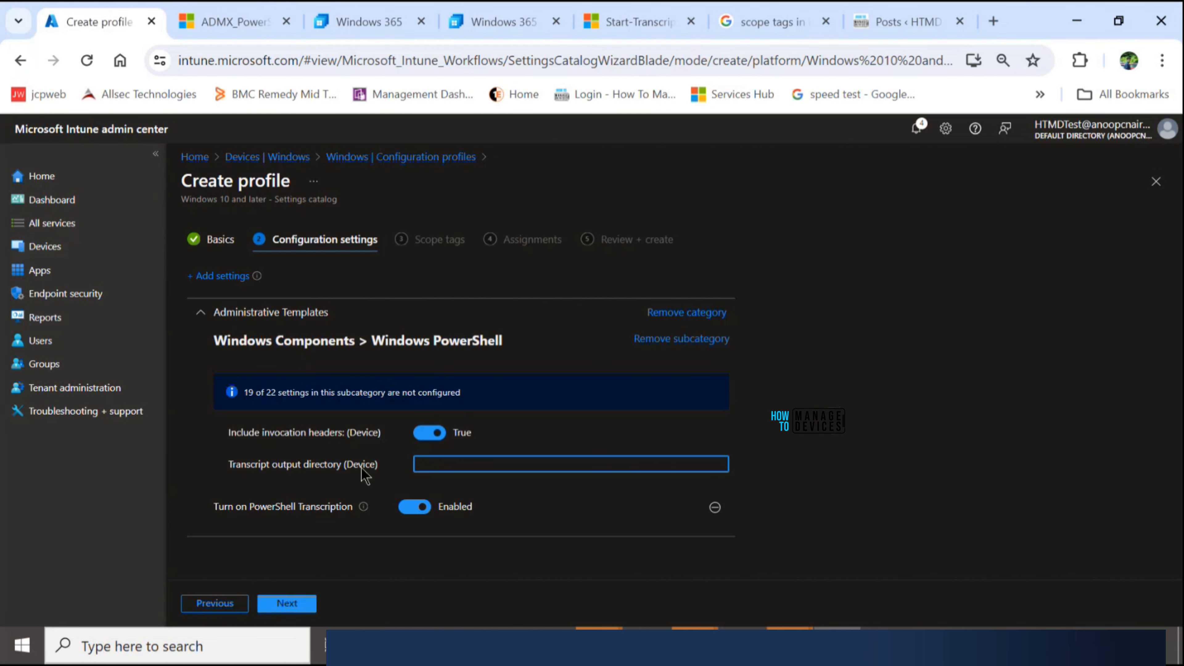
{"action": "left_click", "coordinate": [433, 465]}
{"action": "type", "text": "C:\\temp\\Log\\PowerShell Transcription"}
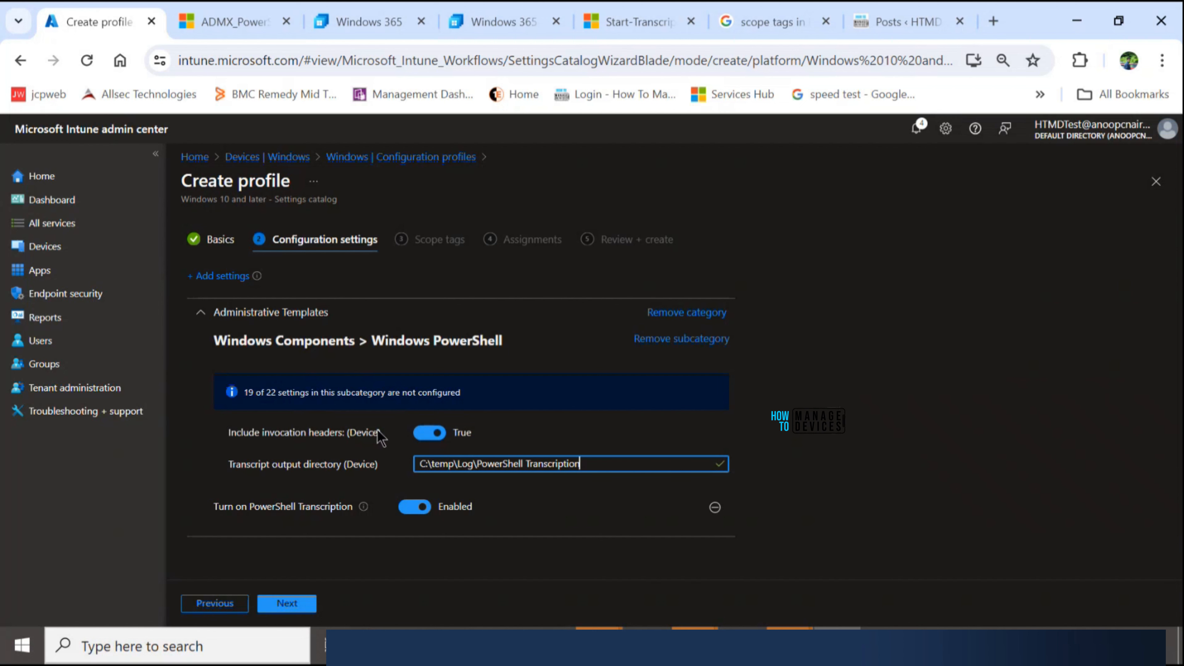
{"action": "left_click", "coordinate": [310, 605]}
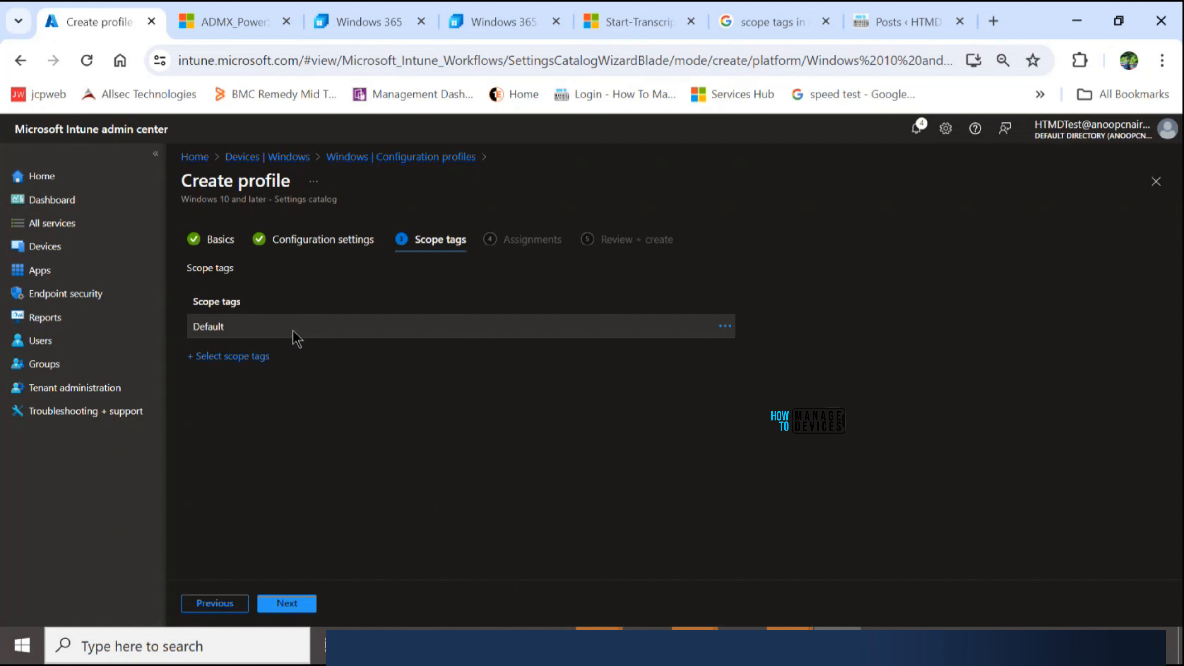
- Keep the Default scope tag, include the HTMD - Test Computers group in the profile's assignments, and continue to the review
{"action": "left_click", "coordinate": [288, 603]}
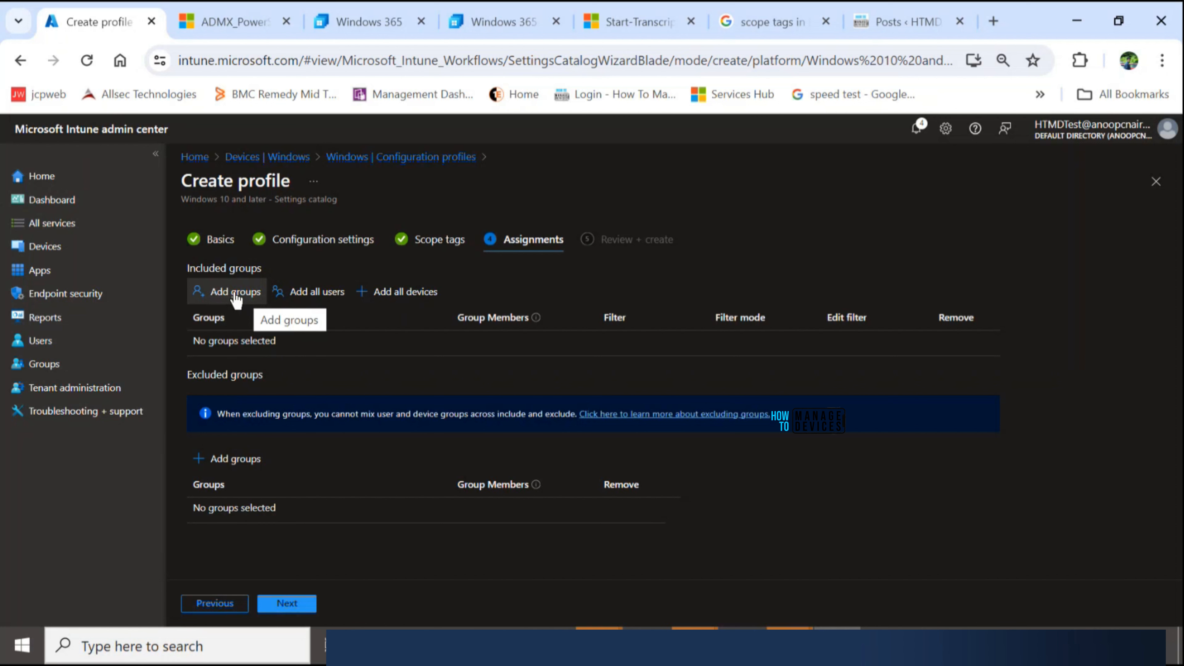
{"action": "left_click", "coordinate": [235, 293]}
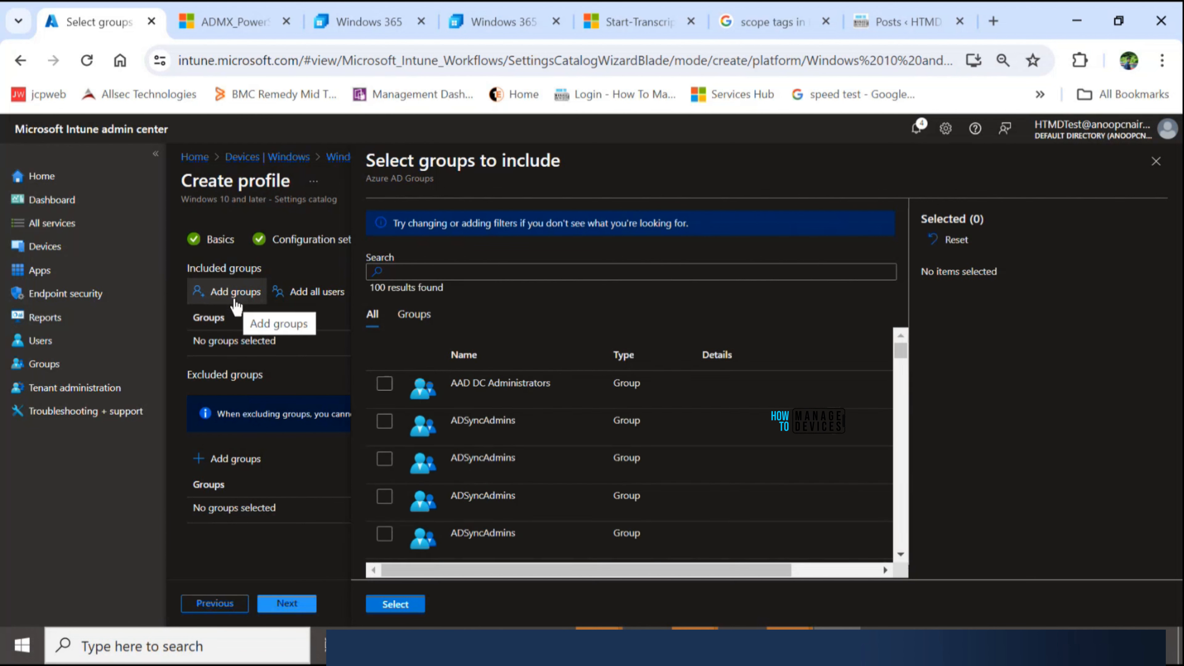
{"action": "left_click", "coordinate": [434, 272]}
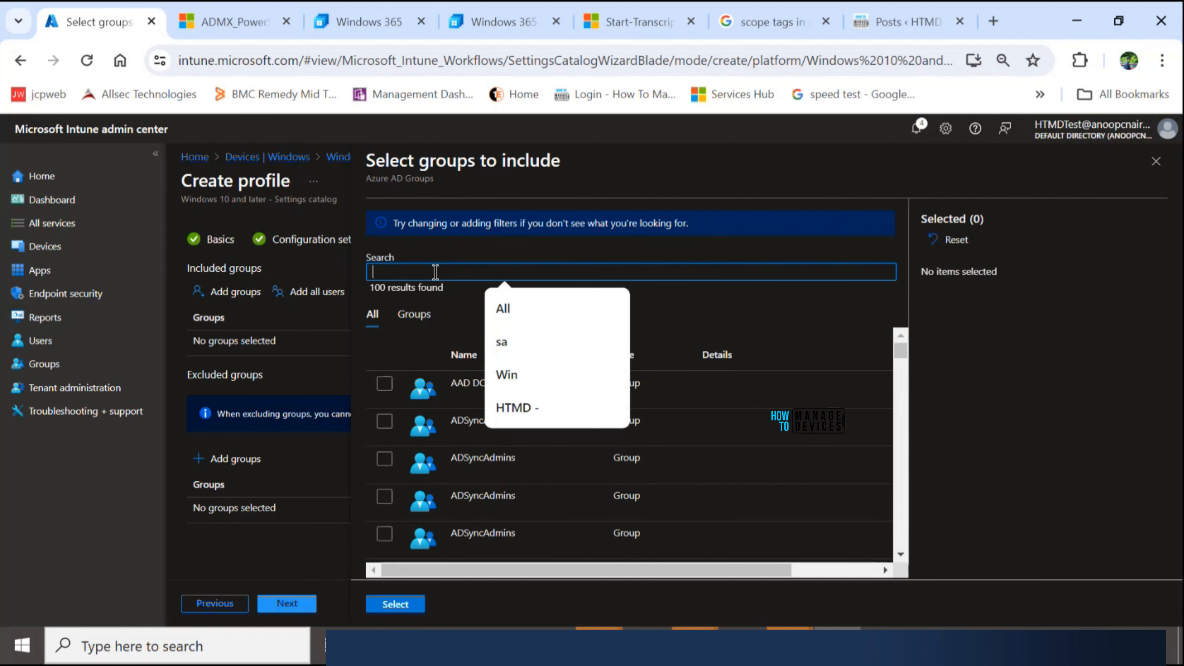
{"action": "left_click", "coordinate": [515, 412]}
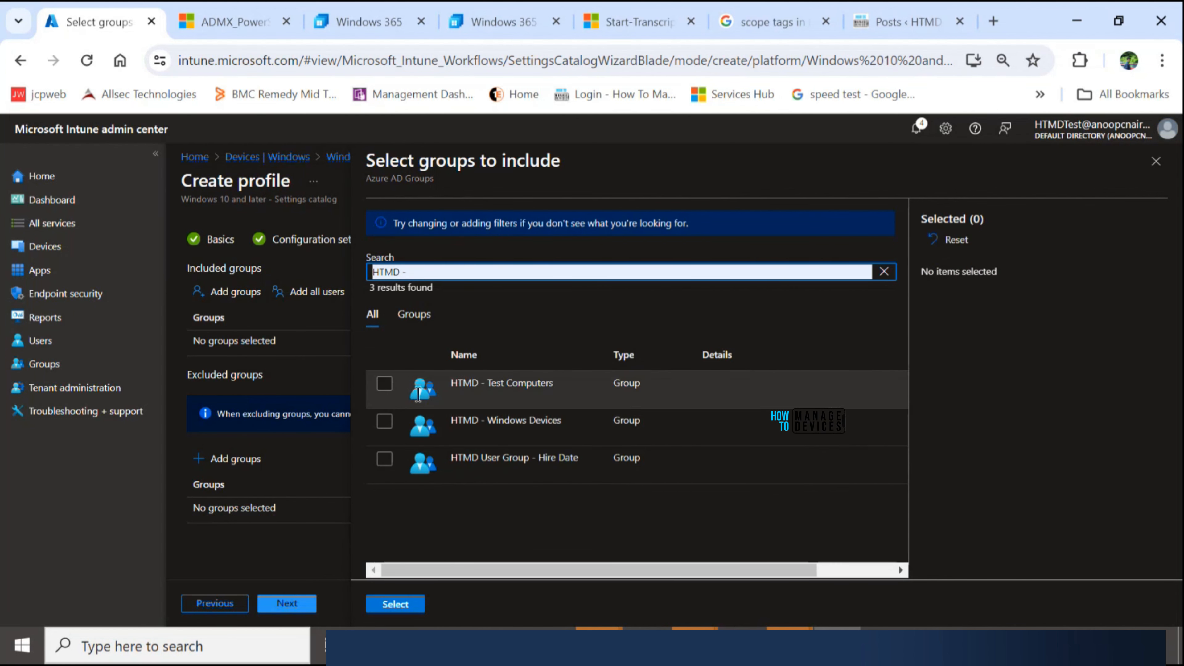
{"action": "left_click", "coordinate": [388, 387]}
{"action": "left_click", "coordinate": [389, 389]}
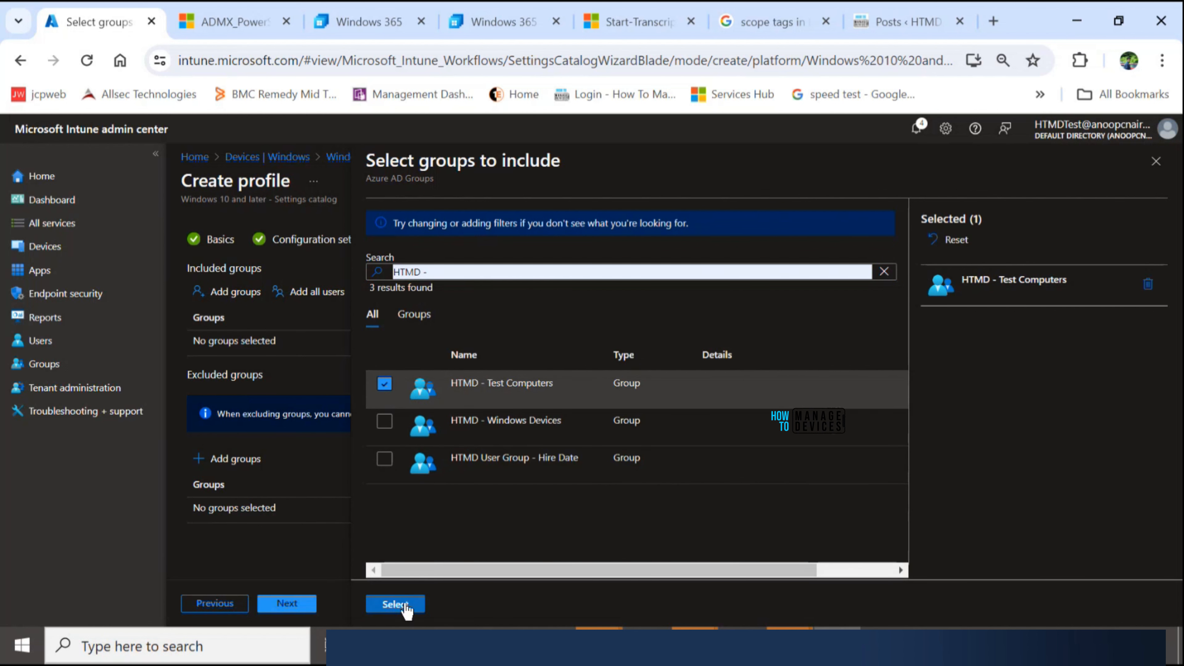
{"action": "left_click", "coordinate": [395, 604]}
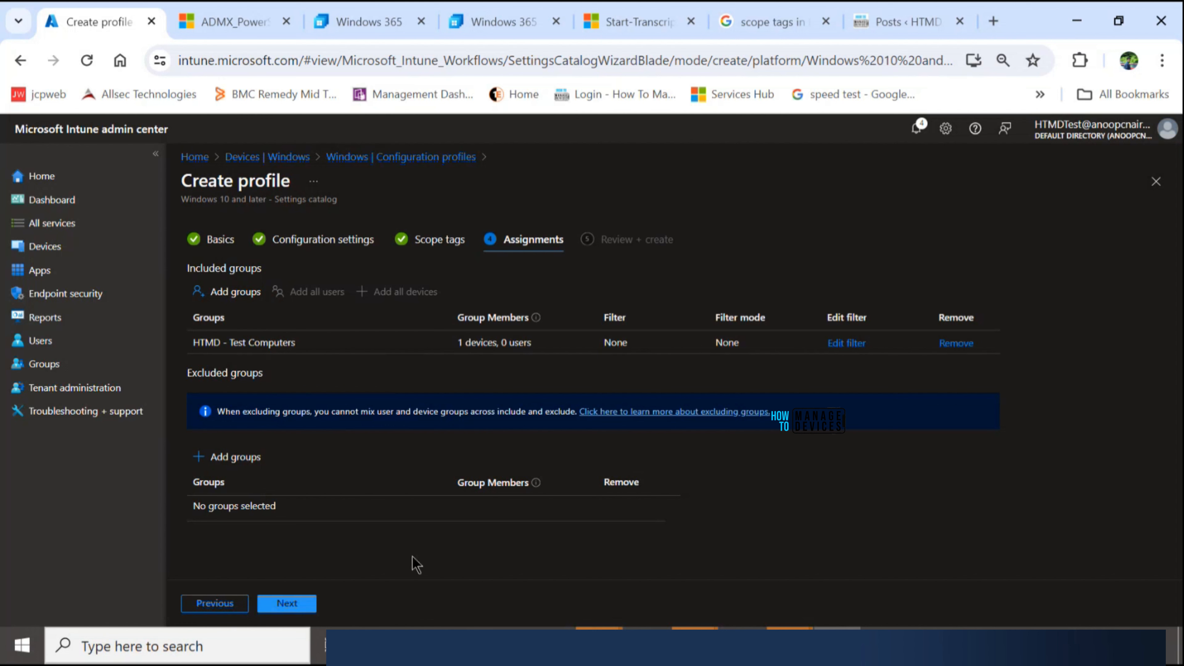
{"action": "left_click", "coordinate": [309, 603]}
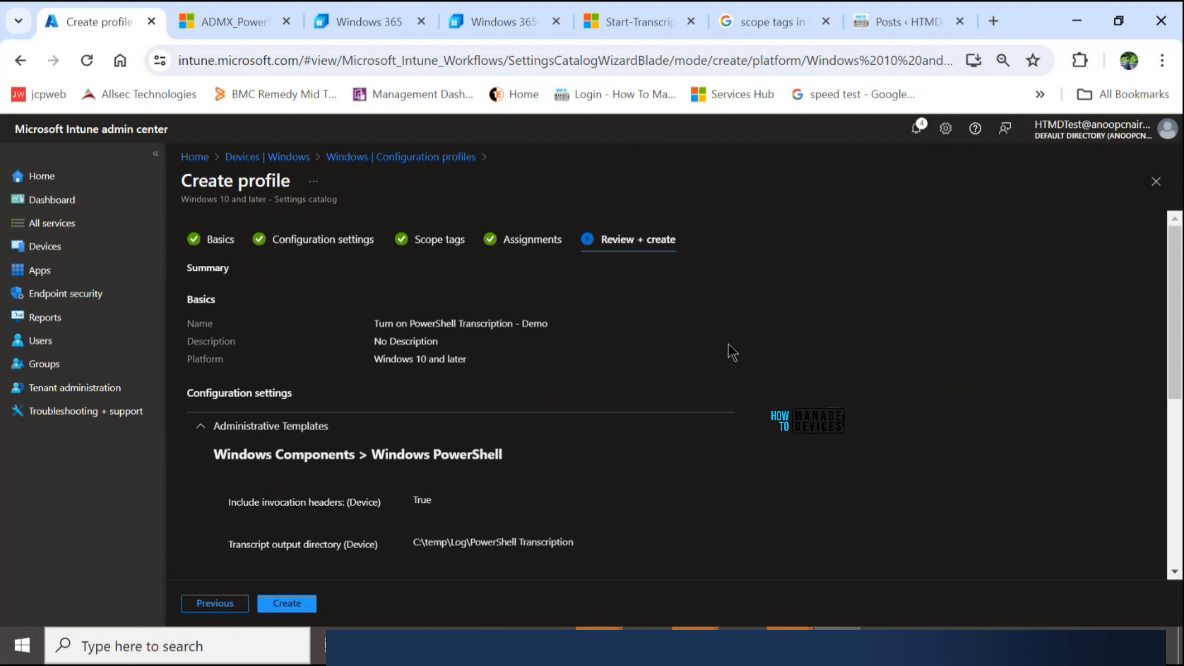
- Review the summary of the profile's basics, configuration settings, scope tags and assignments, and create the profile
{"action": "scroll", "coordinate": [701, 310], "scroll_direction": "down", "scroll_amount": 5}
{"action": "scroll", "coordinate": [698, 304], "scroll_direction": "up", "scroll_amount": 5}
{"action": "scroll", "coordinate": [626, 353], "scroll_direction": "down", "scroll_amount": 5}
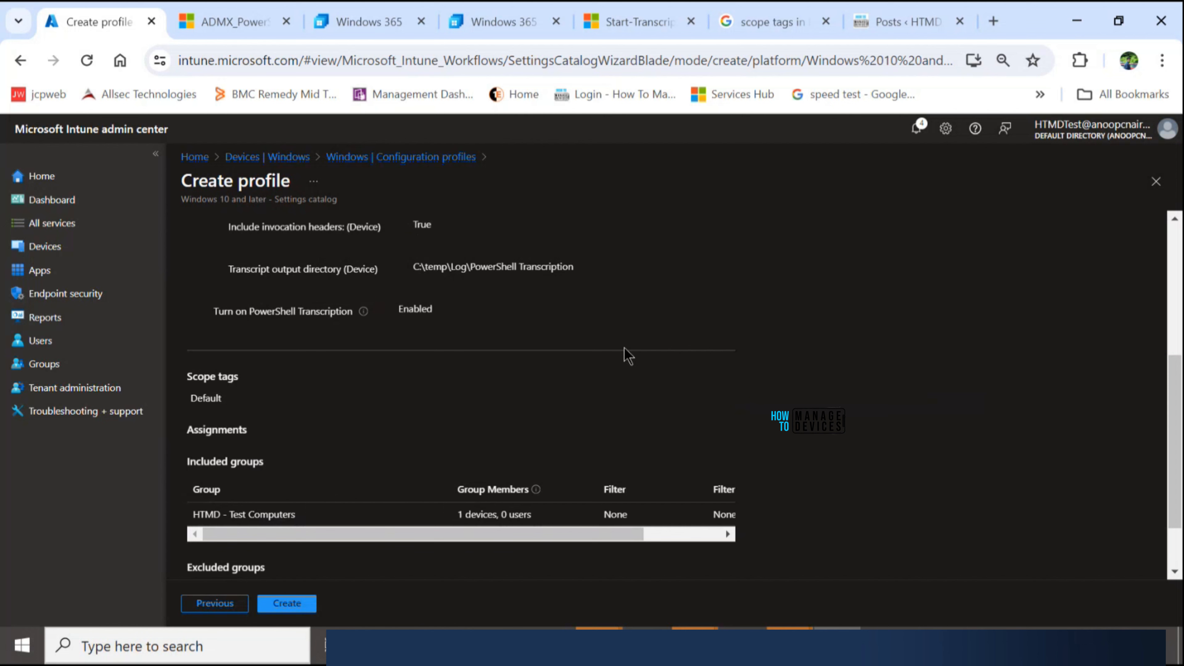
{"action": "scroll", "coordinate": [627, 353], "scroll_direction": "up", "scroll_amount": 3}
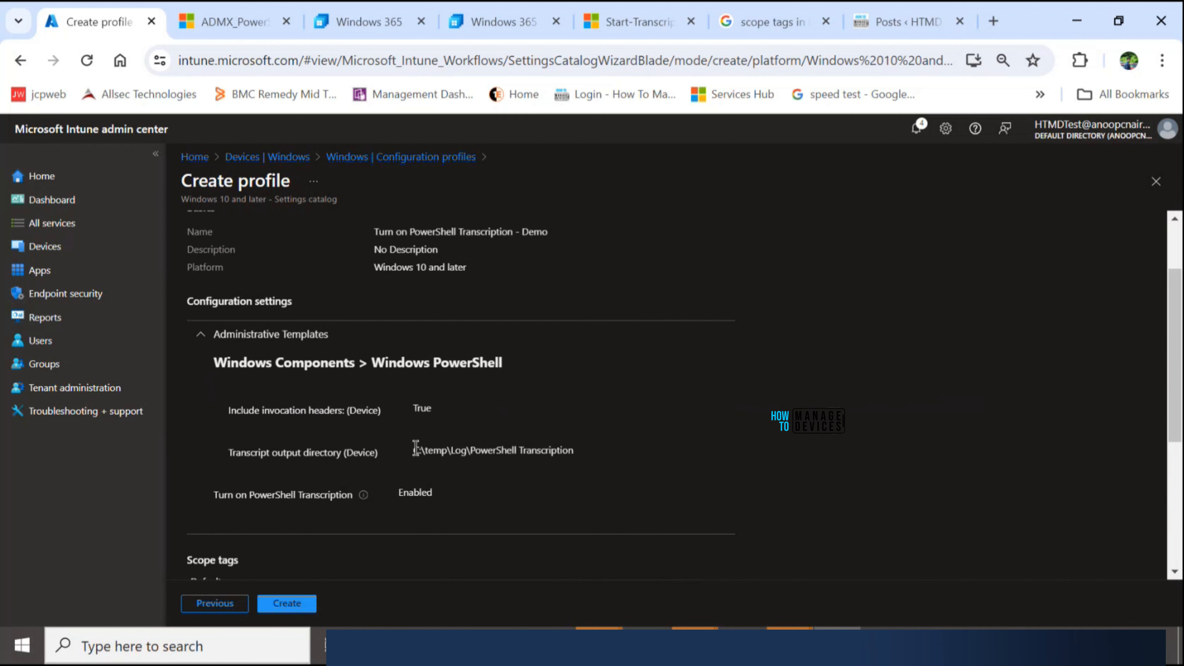
{"action": "scroll", "coordinate": [418, 360], "scroll_direction": "down", "scroll_amount": 2}
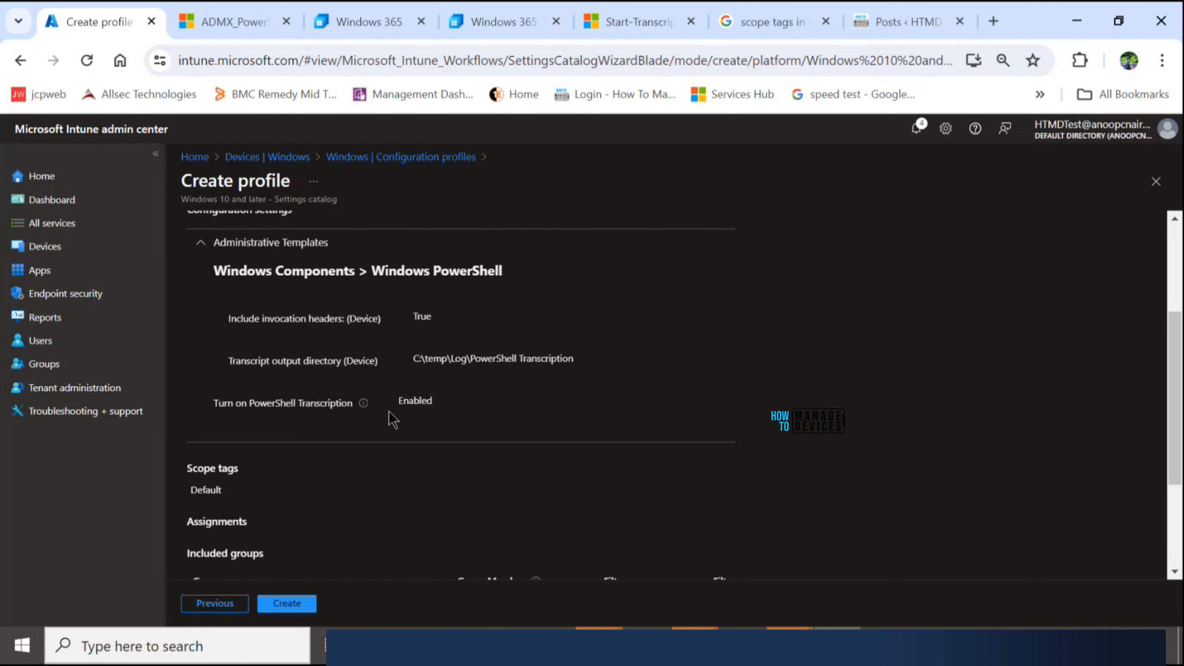
{"action": "scroll", "coordinate": [444, 405], "scroll_direction": "up", "scroll_amount": 3}
{"action": "scroll", "coordinate": [372, 349], "scroll_direction": "down", "scroll_amount": 6}
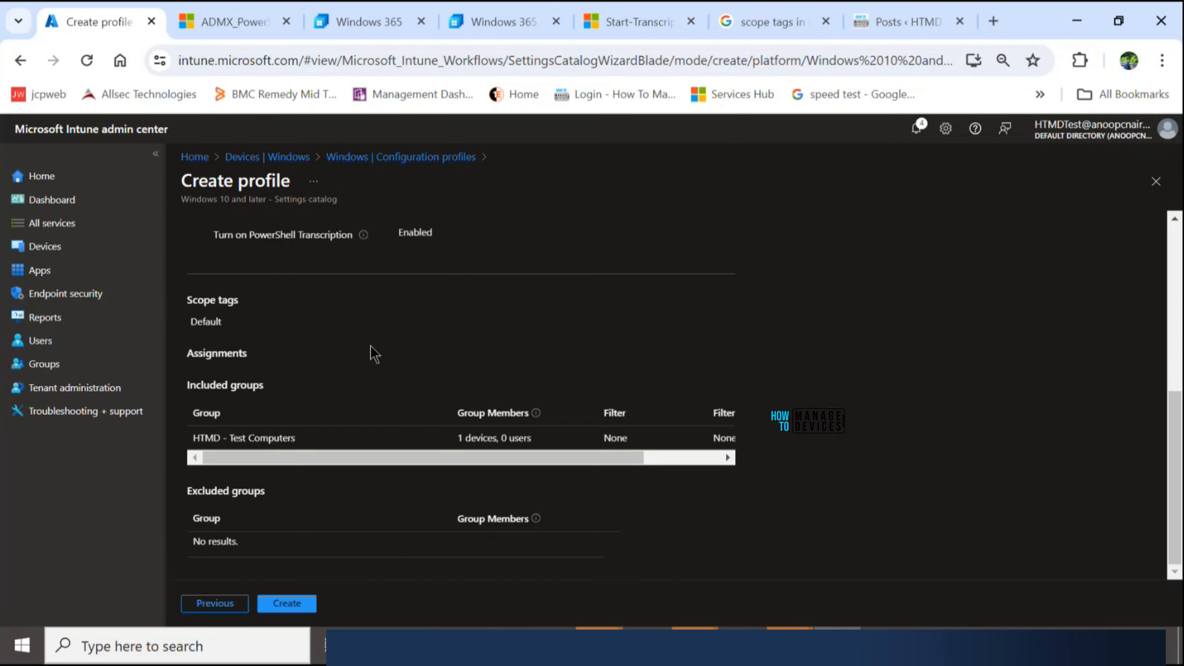
{"action": "scroll", "coordinate": [373, 354], "scroll_direction": "up", "scroll_amount": 5}
{"action": "scroll", "coordinate": [373, 354], "scroll_direction": "down", "scroll_amount": 5}
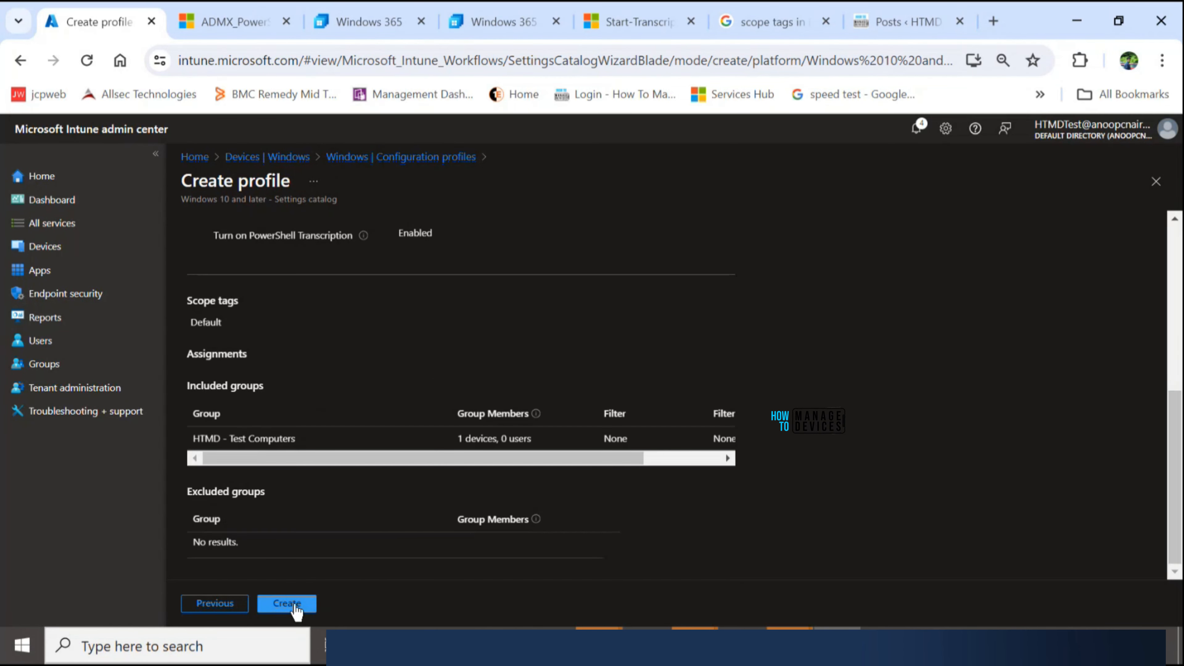
{"action": "left_click", "coordinate": [294, 605]}
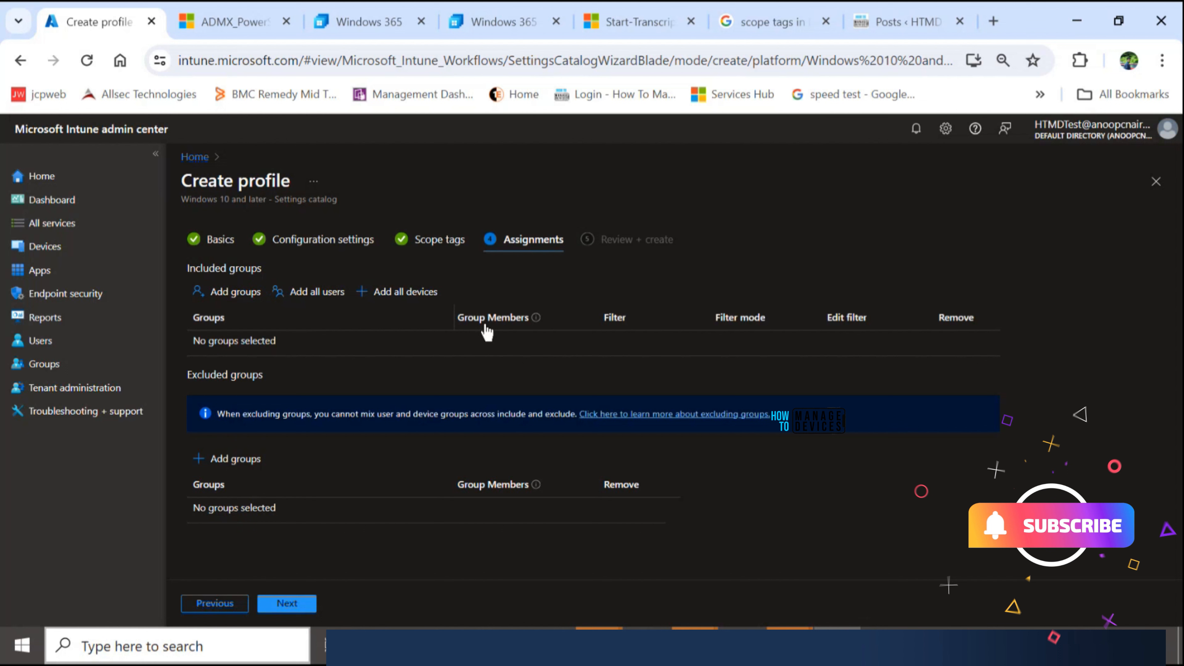
{"action": "left_click", "coordinate": [298, 606]}
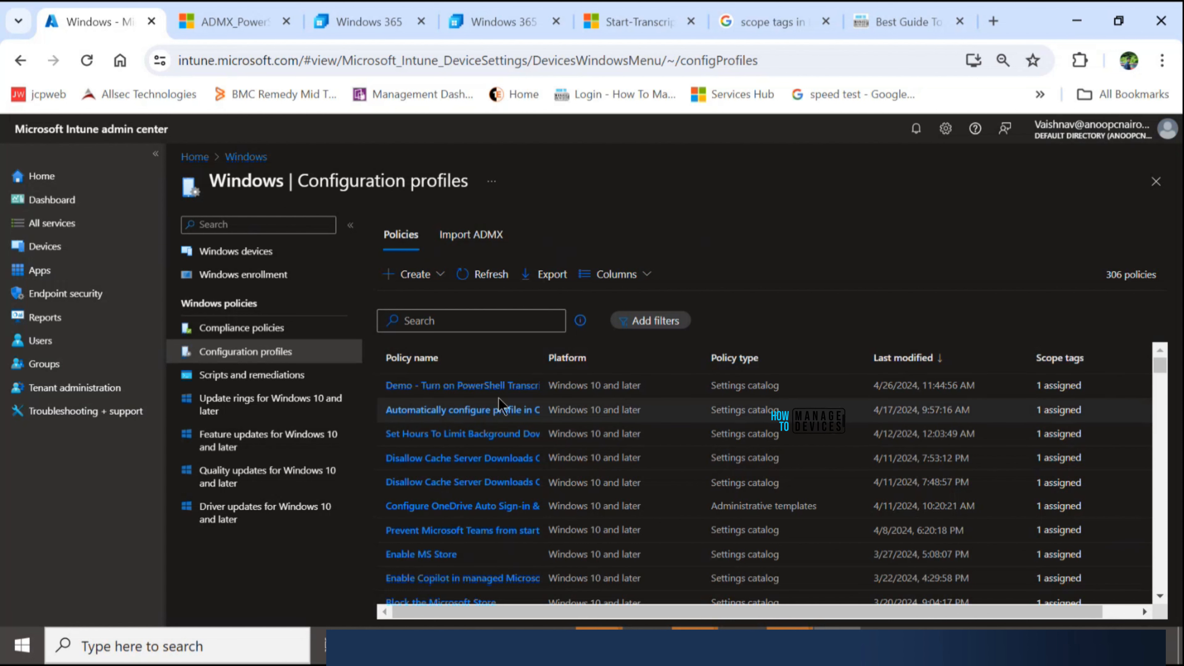
- Open the Demo - Turn on PowerShell Transcription profile and examine its check-in status, basics, assignments and scope tags
{"action": "left_click", "coordinate": [460, 387]}
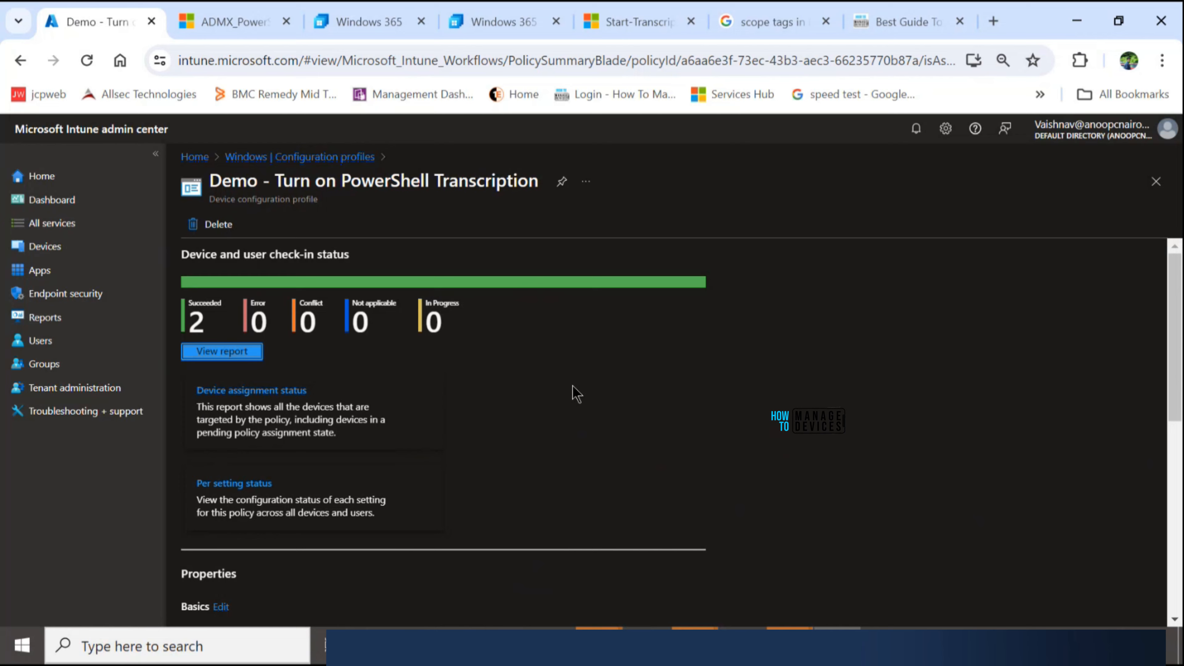
{"action": "key", "text": "alt+Left"}
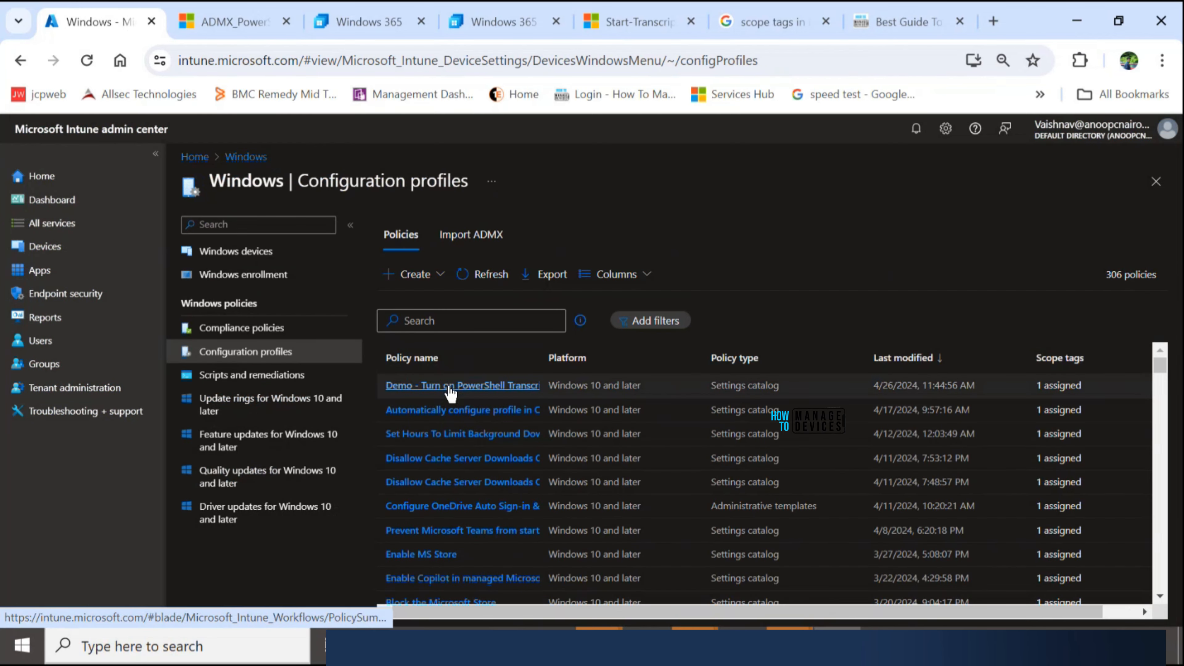
{"action": "left_click", "coordinate": [451, 394]}
{"action": "scroll", "coordinate": [375, 415], "scroll_direction": "down", "scroll_amount": 6}
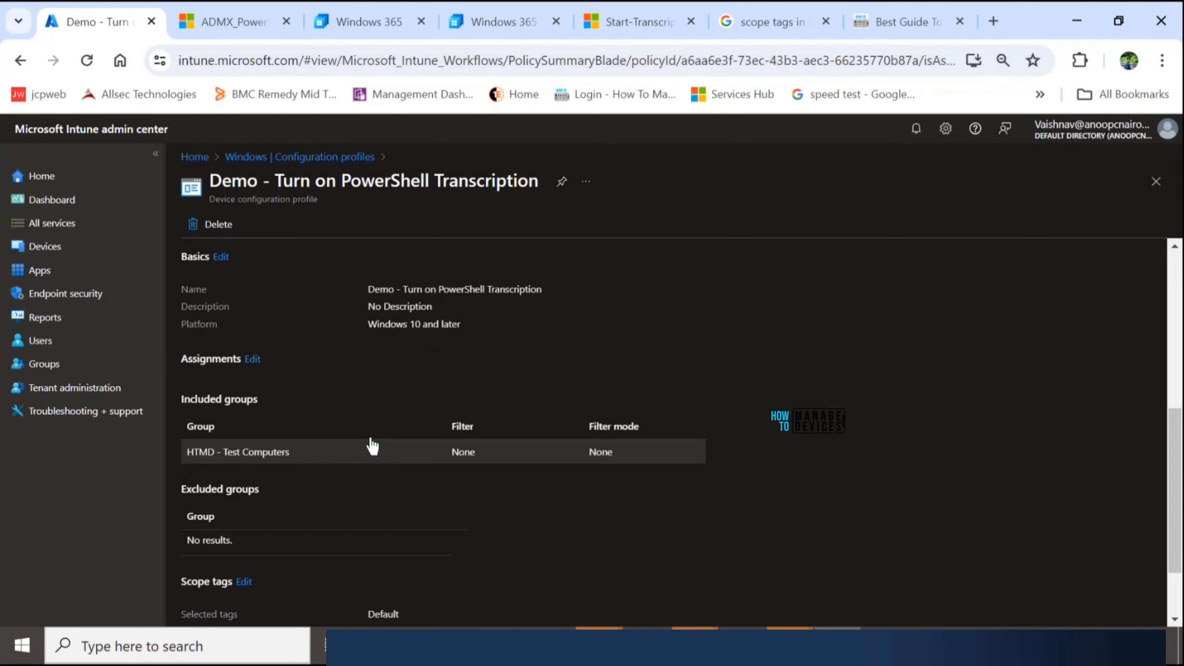
{"action": "scroll", "coordinate": [373, 392], "scroll_direction": "up", "scroll_amount": 6}
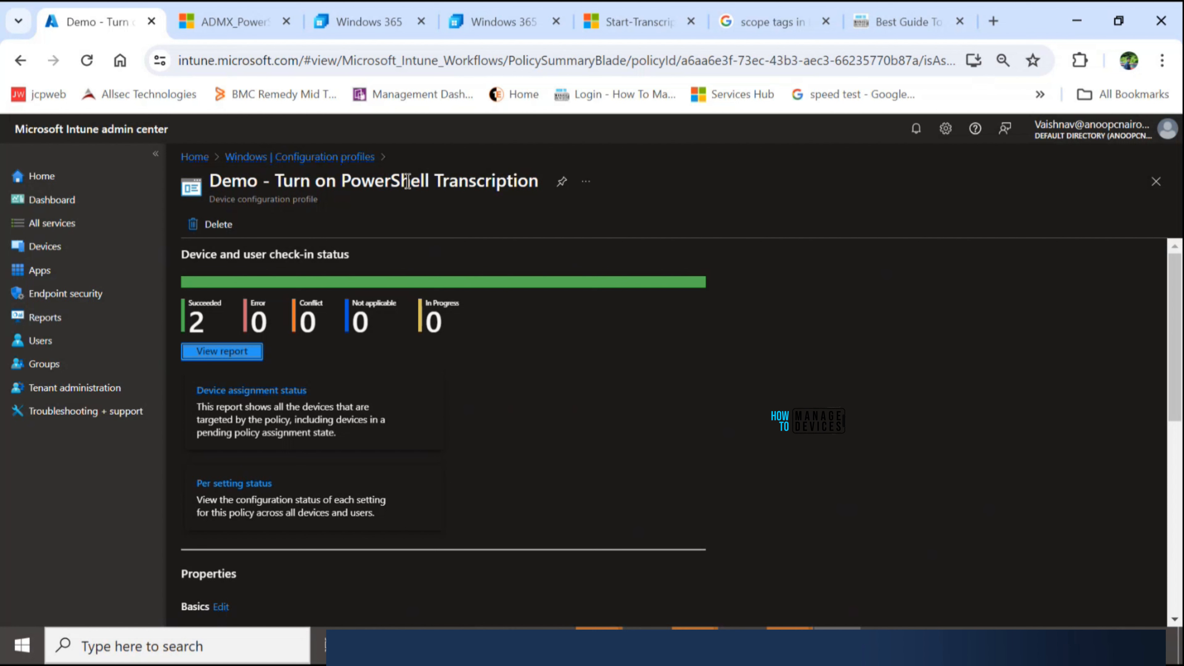
{"action": "scroll", "coordinate": [410, 410], "scroll_direction": "down", "scroll_amount": 5}
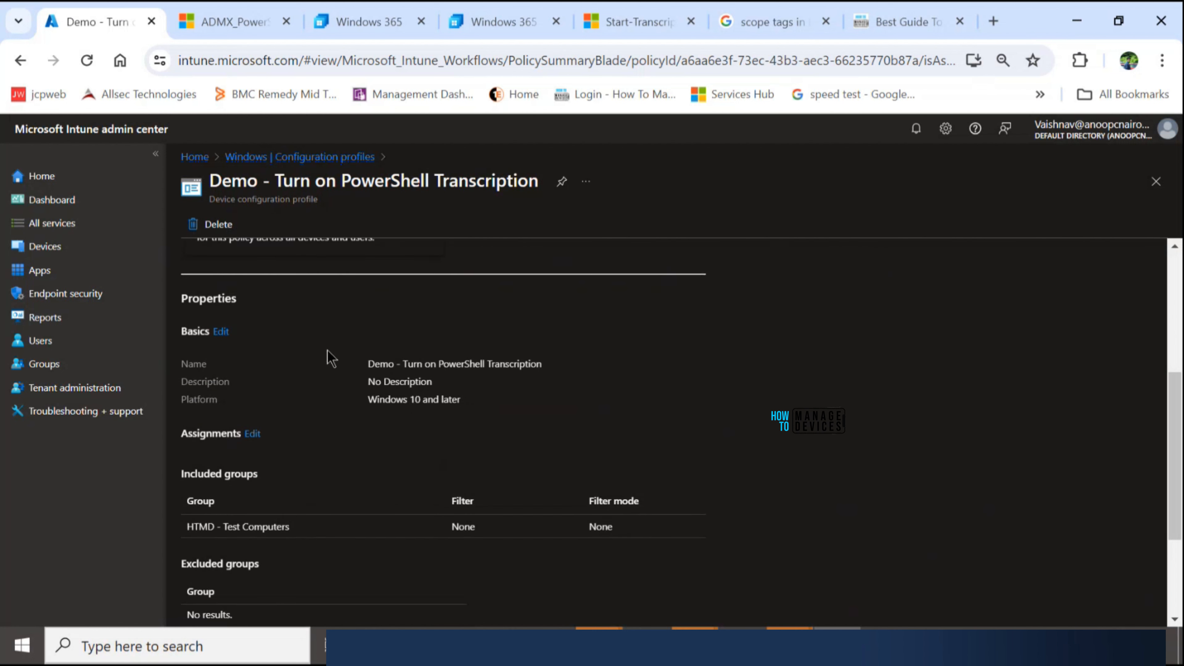
{"action": "scroll", "coordinate": [322, 410], "scroll_direction": "down", "scroll_amount": 3}
{"action": "scroll", "coordinate": [309, 463], "scroll_direction": "up", "scroll_amount": 1}
{"action": "scroll", "coordinate": [309, 463], "scroll_direction": "down", "scroll_amount": 1}
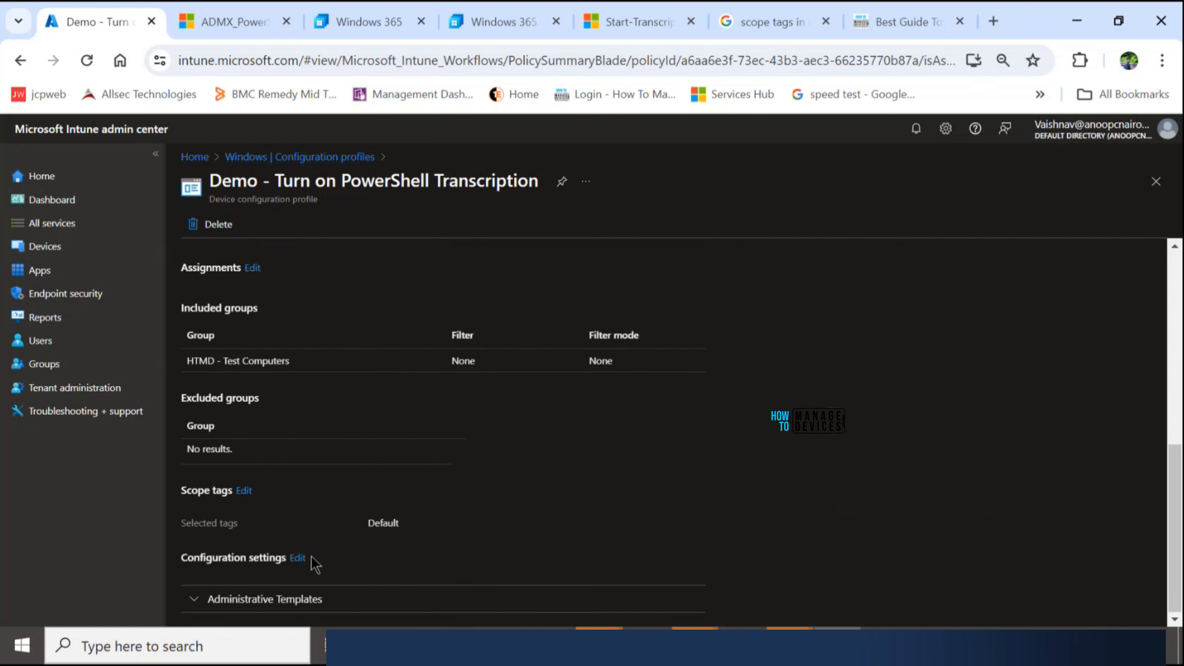
- Inspect the Administrative Templates values in the profile's configuration settings and view its device and user check-in report
{"action": "left_click", "coordinate": [297, 558]}
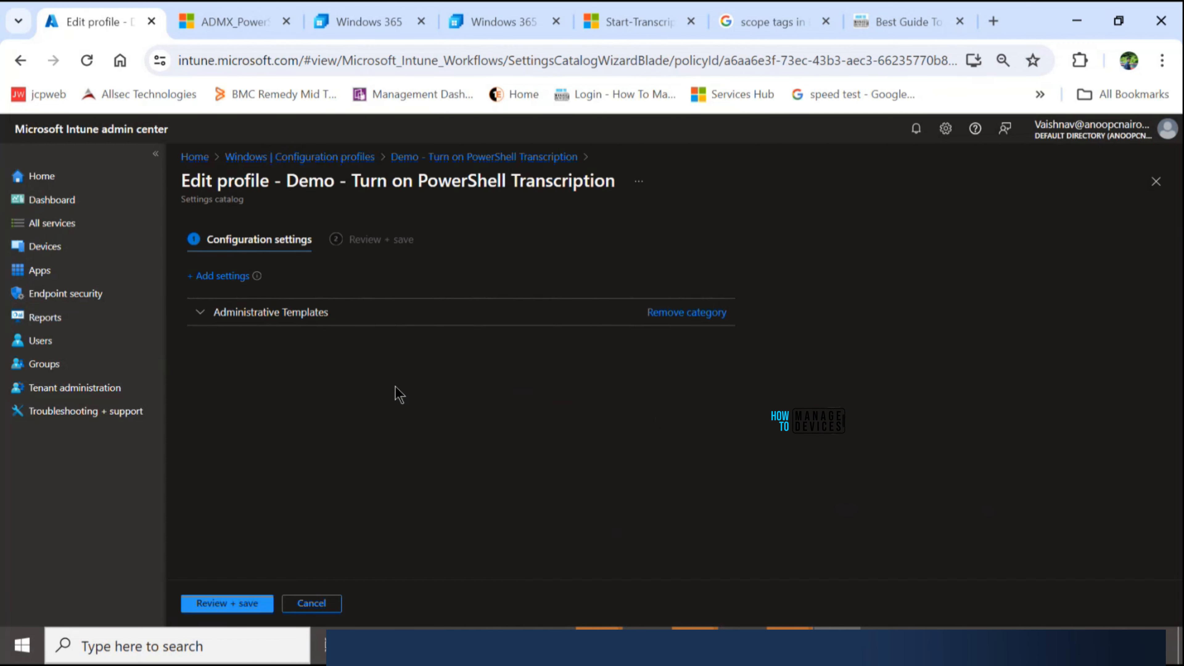
{"action": "left_click", "coordinate": [256, 311]}
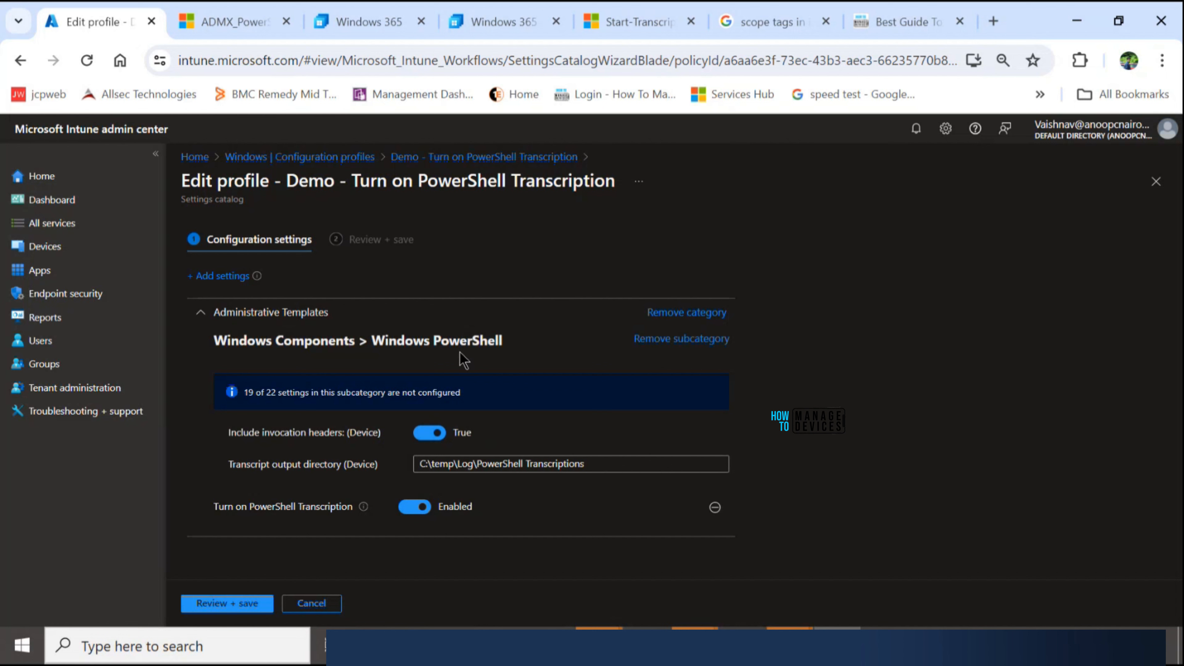
{"action": "left_click", "coordinate": [426, 158]}
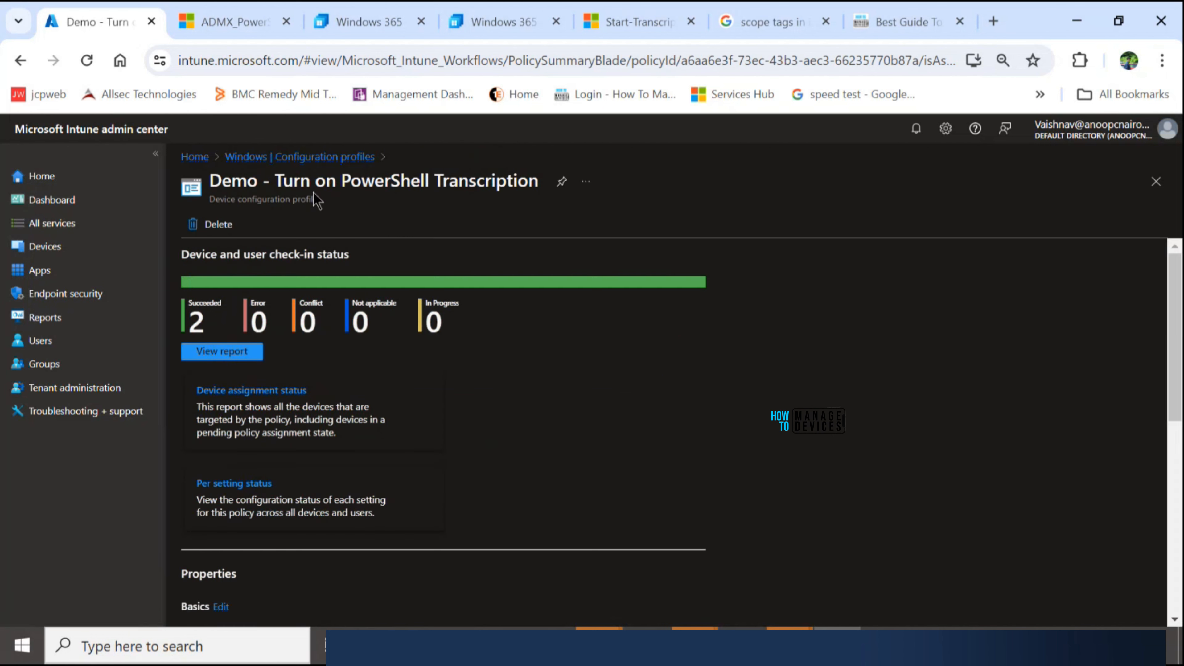
{"action": "left_click", "coordinate": [230, 352]}
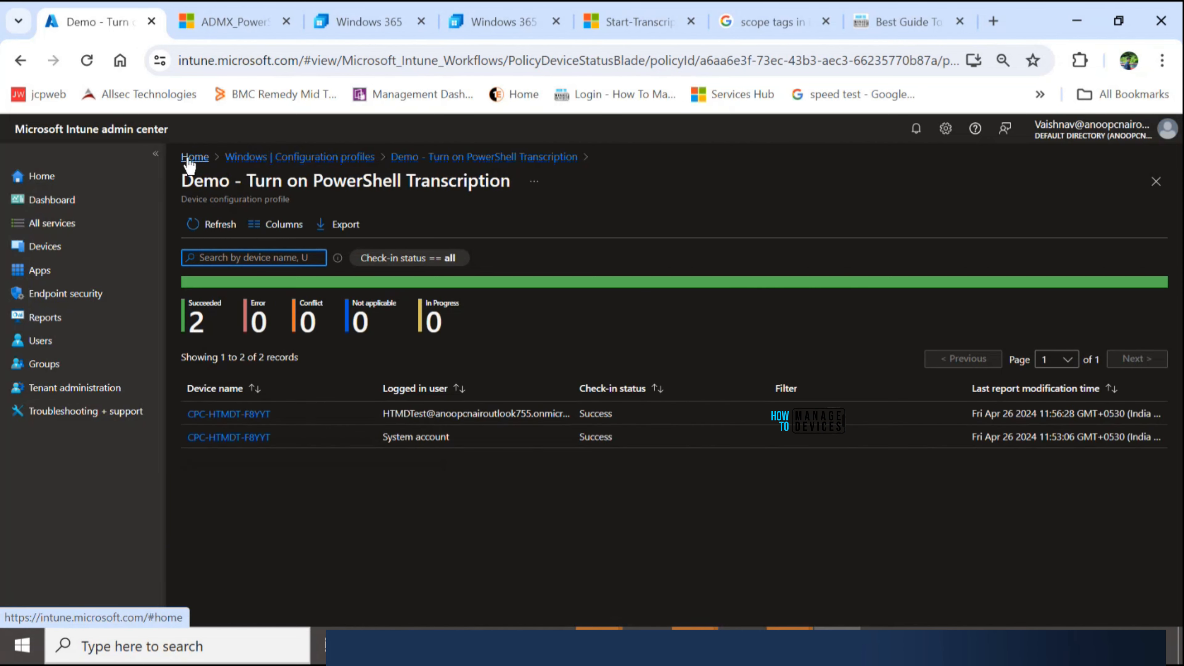
- Go to the Windows configuration profiles, load all policies, and open the check-in report of the Demo - Turn on PowerShell Transcription profile
{"action": "left_click", "coordinate": [36, 245]}
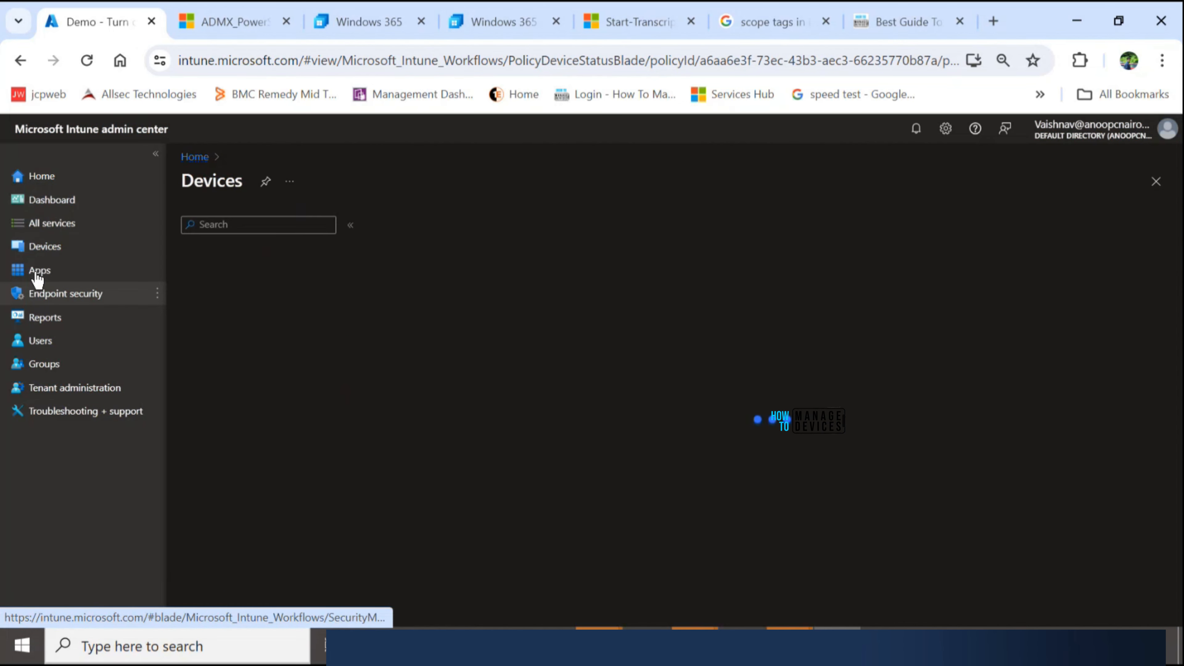
{"action": "left_click", "coordinate": [221, 351]}
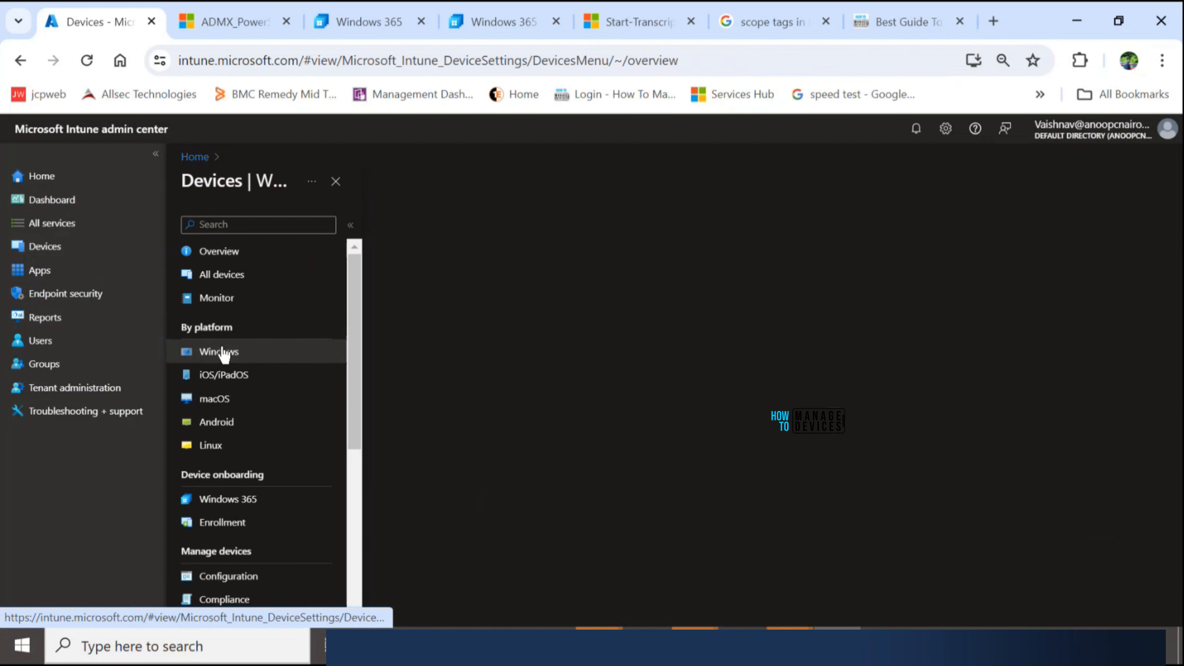
{"action": "left_click", "coordinate": [245, 352]}
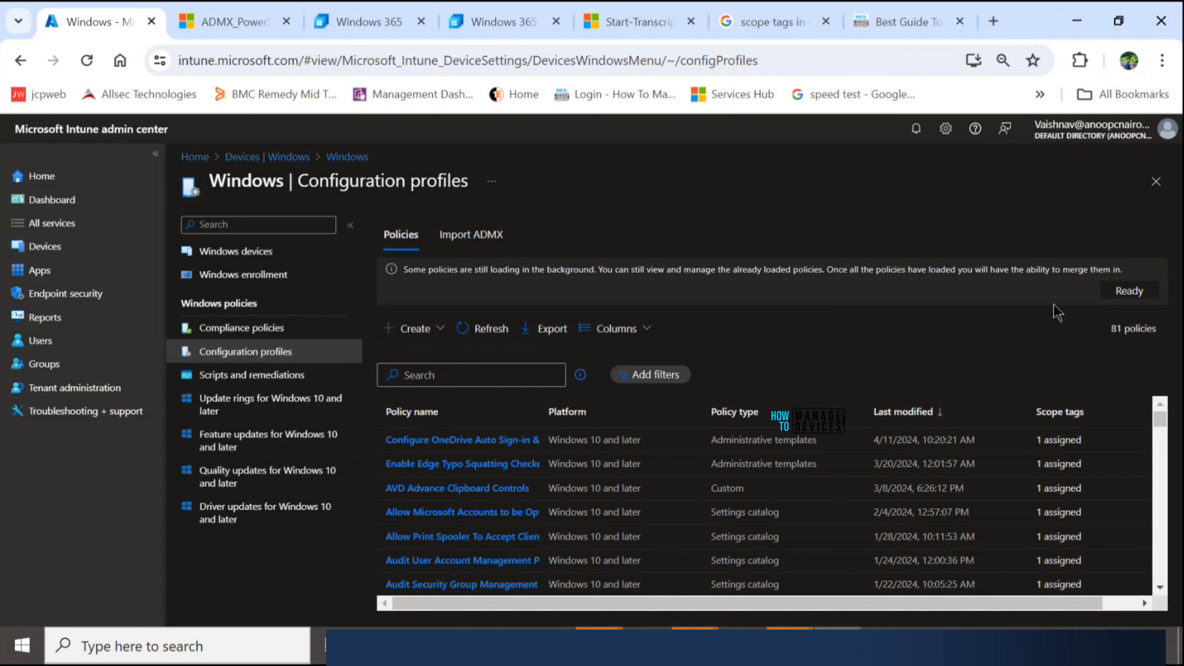
{"action": "left_click", "coordinate": [1138, 291]}
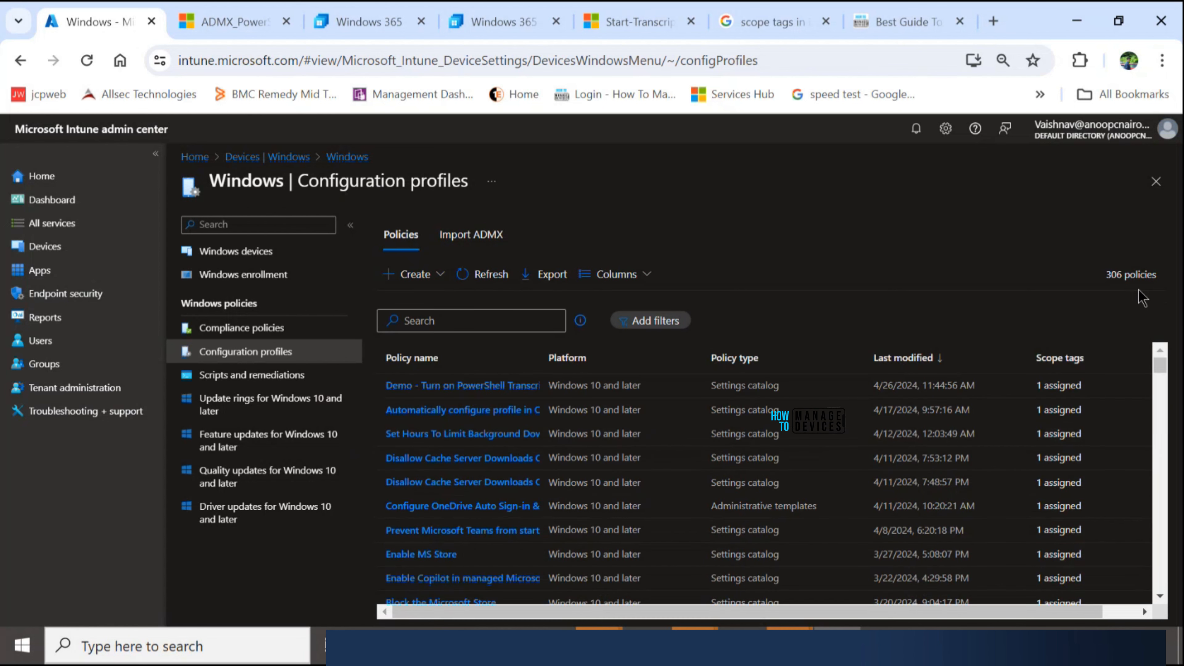
{"action": "left_click", "coordinate": [428, 387]}
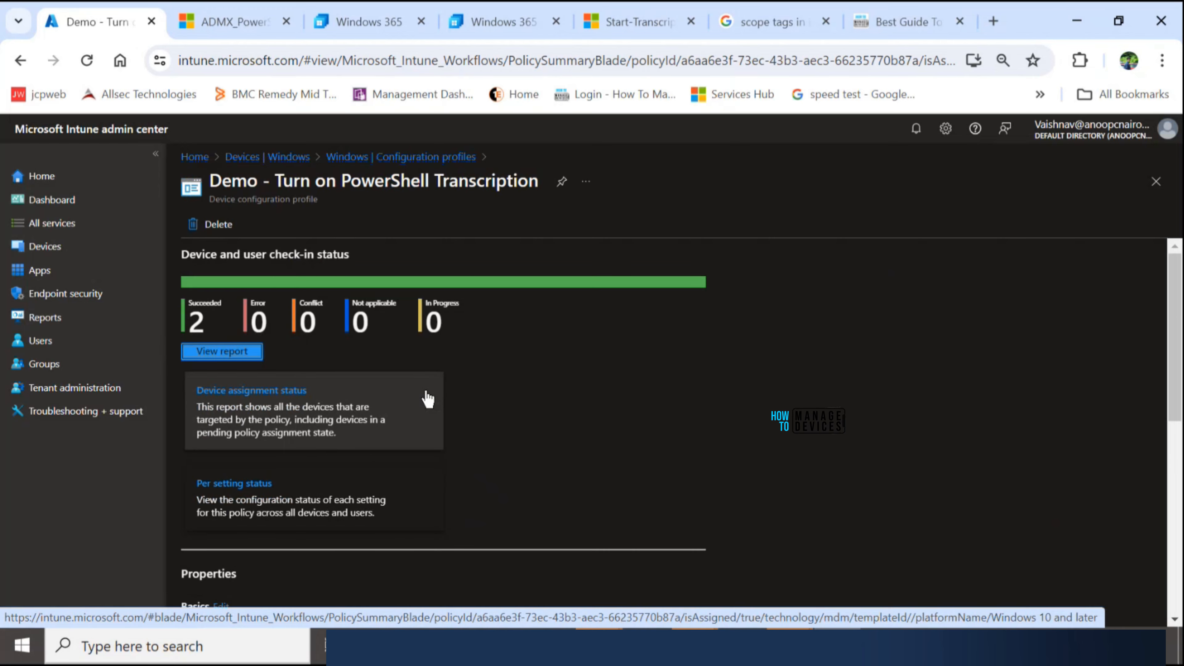
{"action": "left_click", "coordinate": [222, 352]}
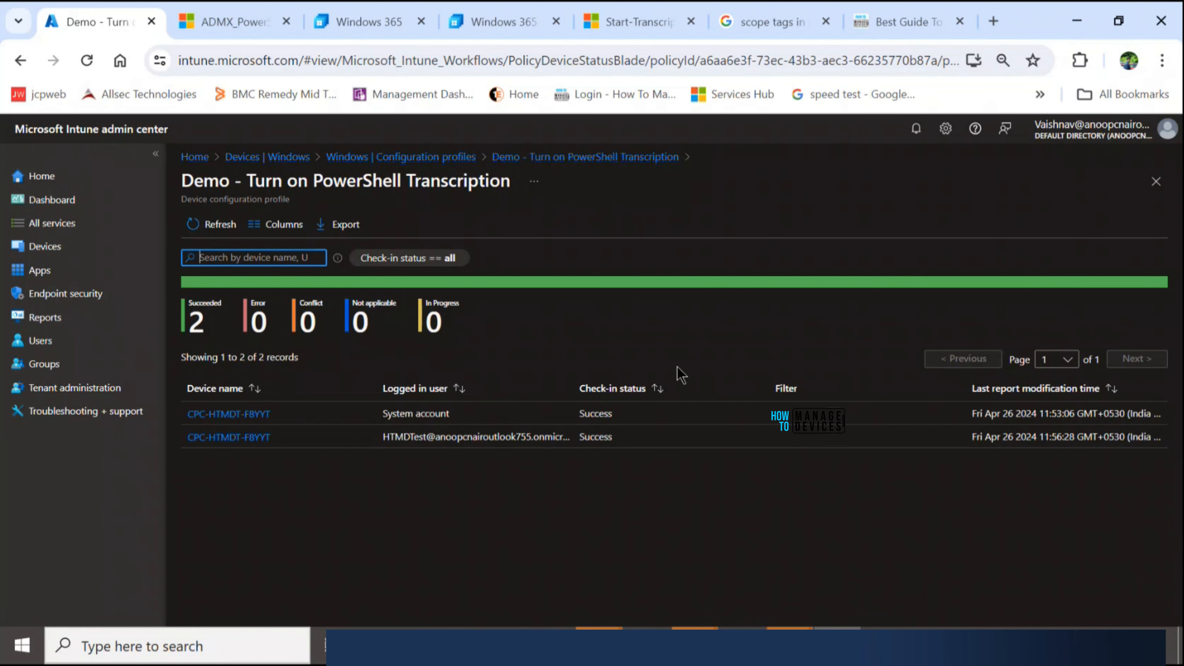
- Switch to the Windows 365 Cloud PC session and browse to the C:\temp\Log\PowerShell Transcriptions folder
{"action": "left_click", "coordinate": [207, 28]}
{"action": "left_click", "coordinate": [502, 21]}
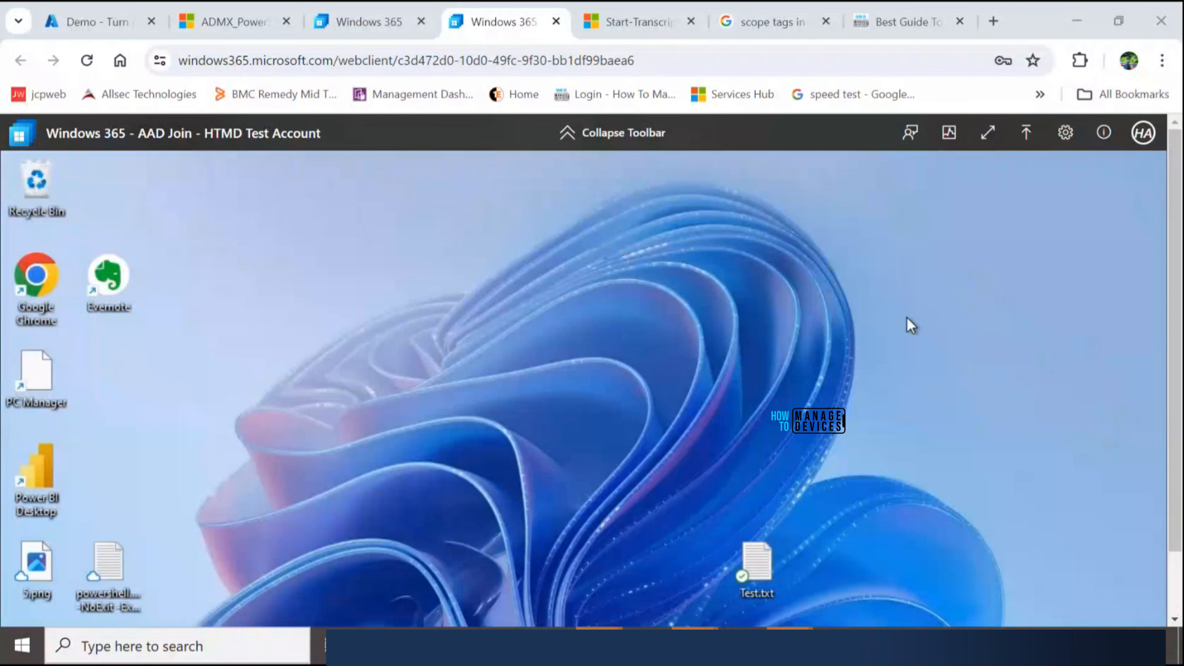
{"action": "scroll", "coordinate": [1180, 414], "scroll_direction": "down", "scroll_amount": 2}
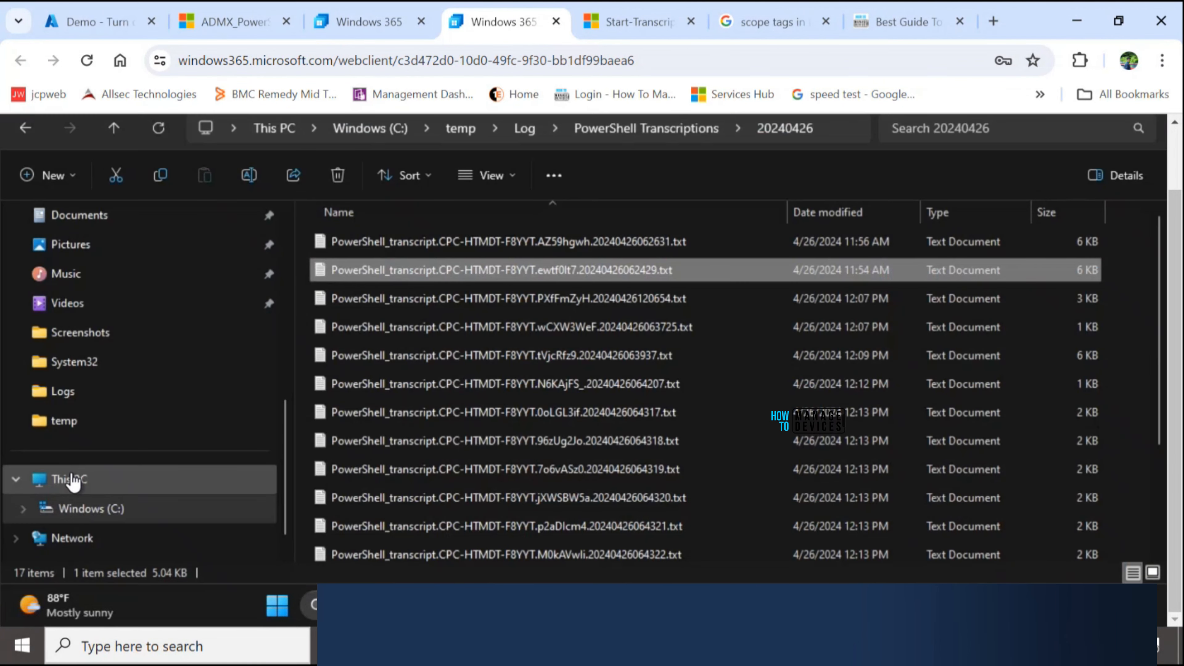
{"action": "left_click", "coordinate": [70, 479]}
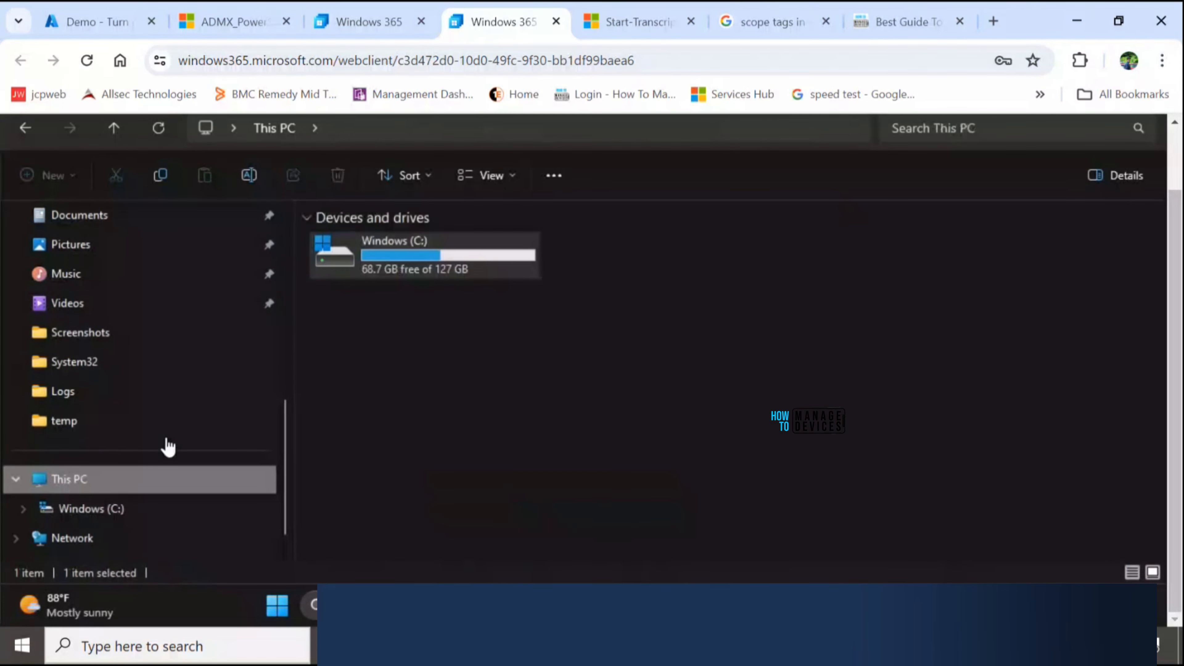
{"action": "double_click", "coordinate": [380, 275]}
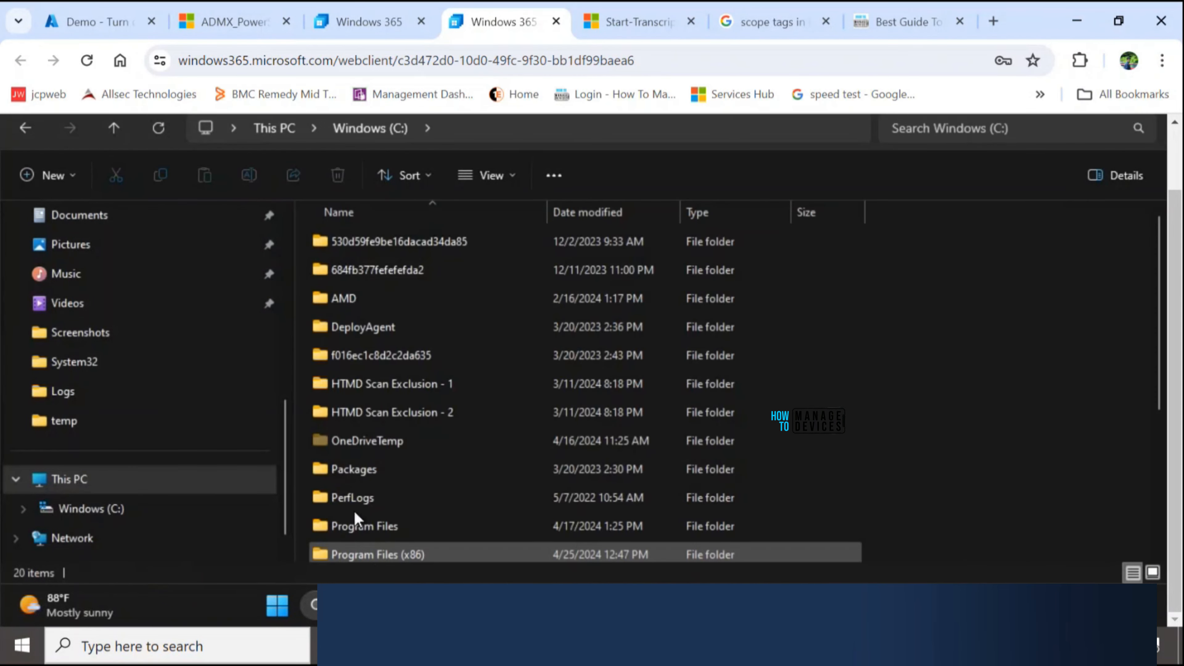
{"action": "left_click", "coordinate": [344, 304]}
{"action": "key", "text": "t"}
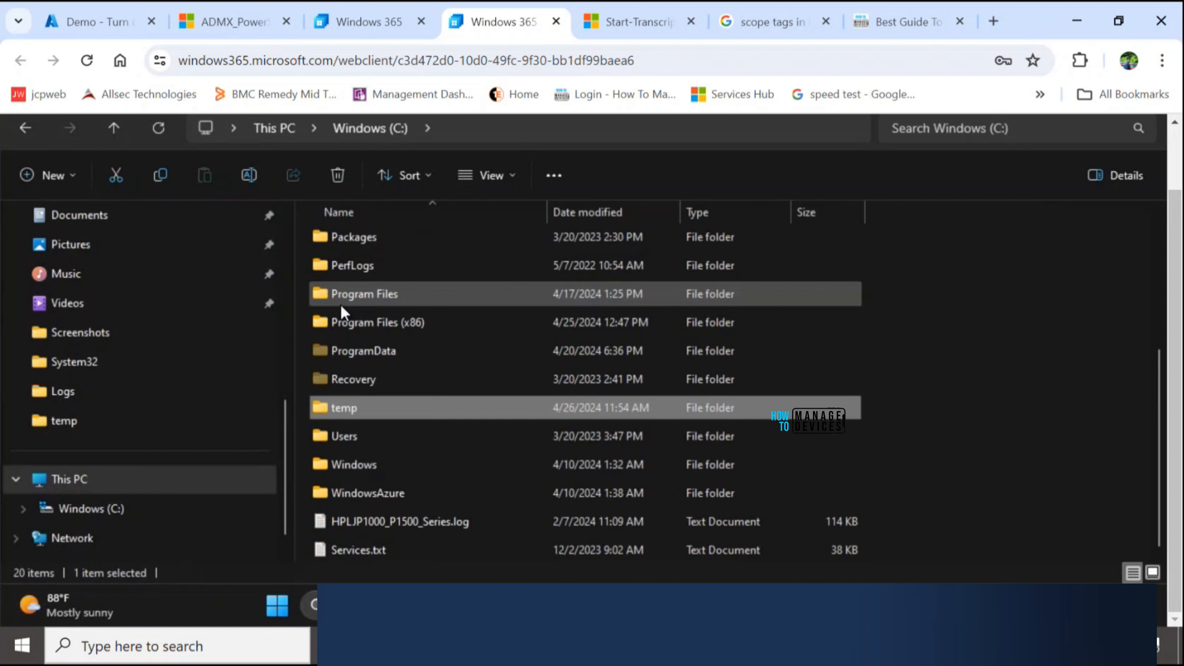
{"action": "double_click", "coordinate": [342, 410]}
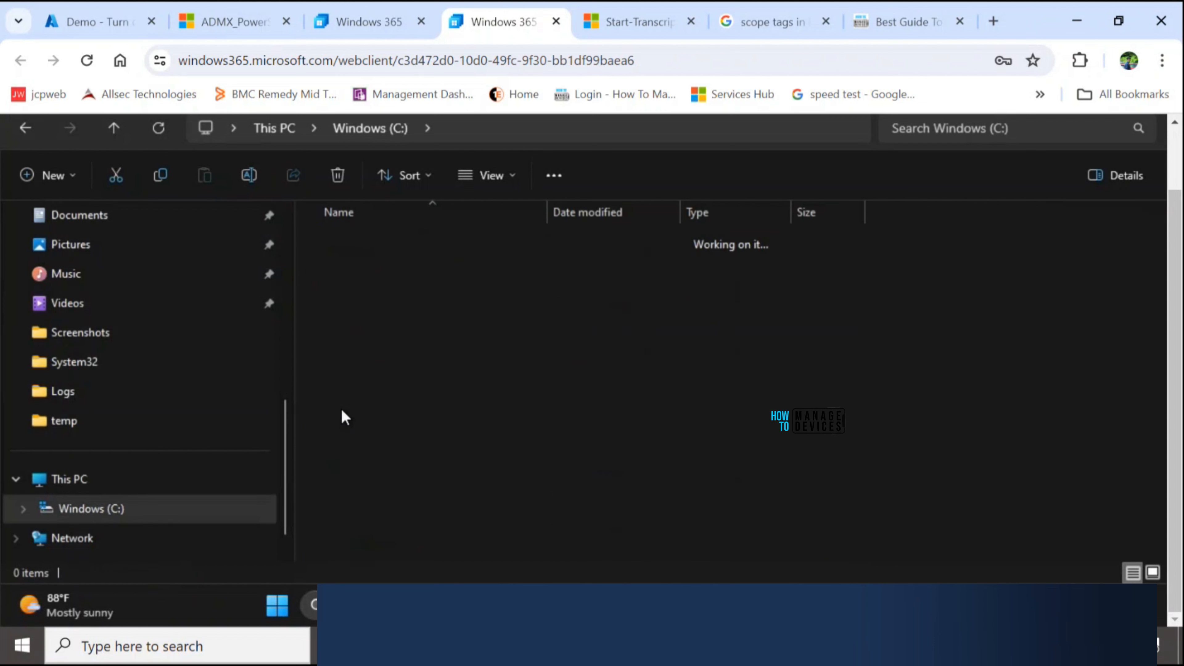
{"action": "double_click", "coordinate": [332, 300]}
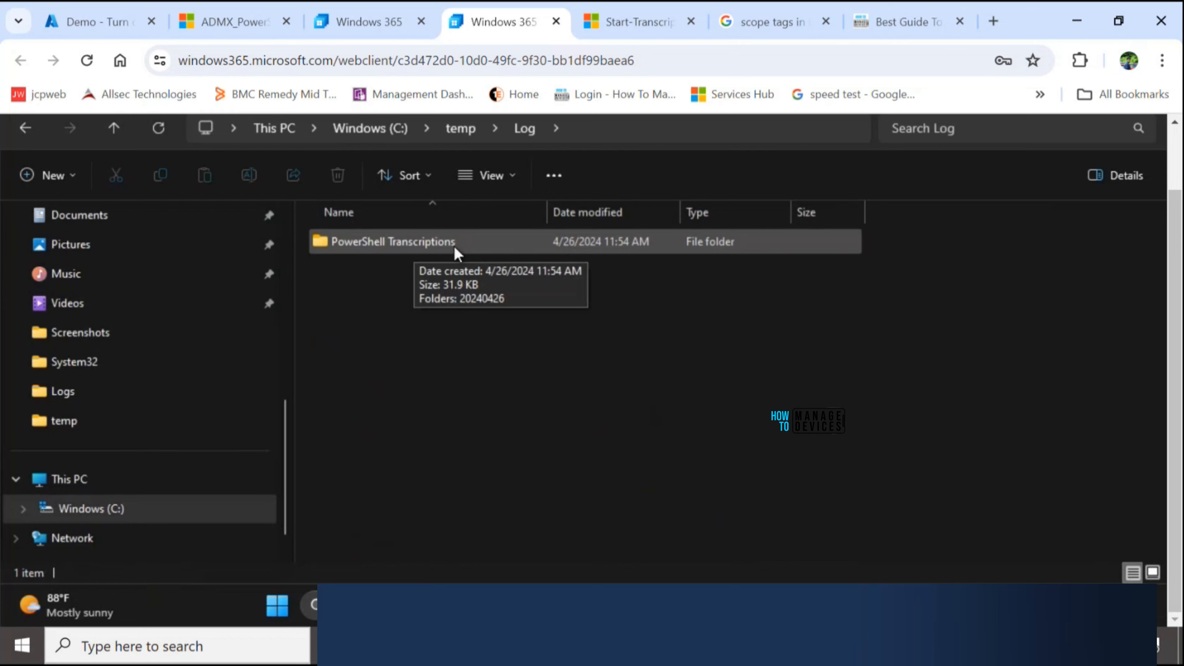
{"action": "double_click", "coordinate": [461, 252]}
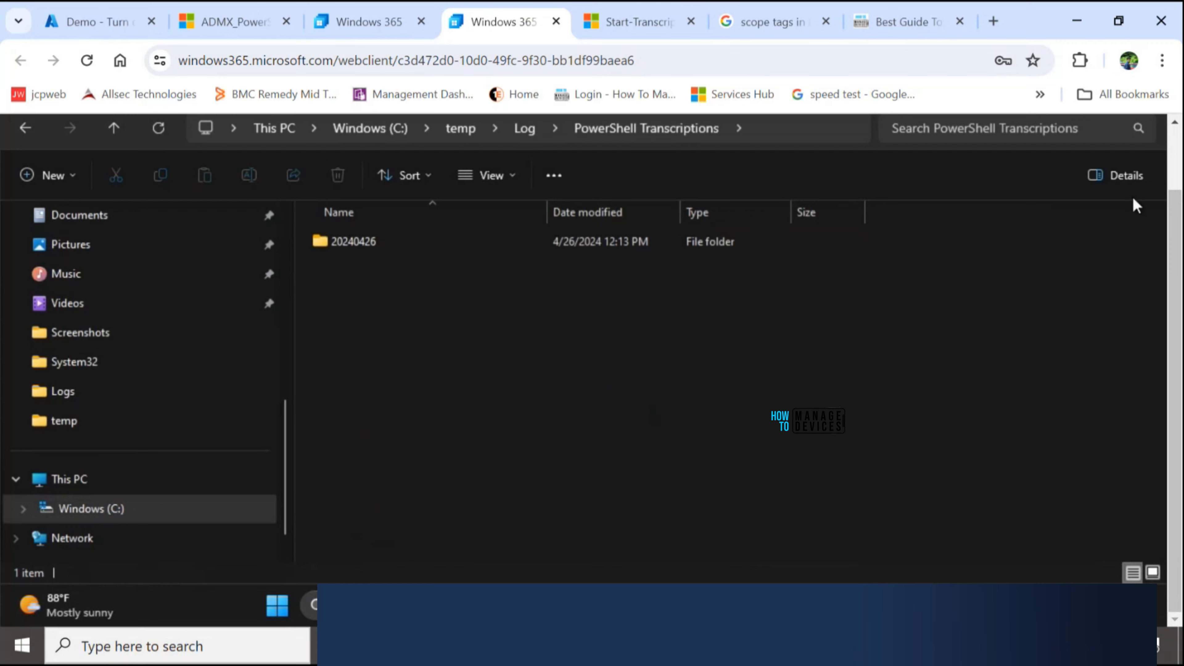
- Open the 20240426 date folder and look through the PowerShell transcript files in it
{"action": "scroll", "coordinate": [1175, 192], "scroll_direction": "up", "scroll_amount": 1}
{"action": "scroll", "coordinate": [1176, 191], "scroll_direction": "up", "scroll_amount": 1}
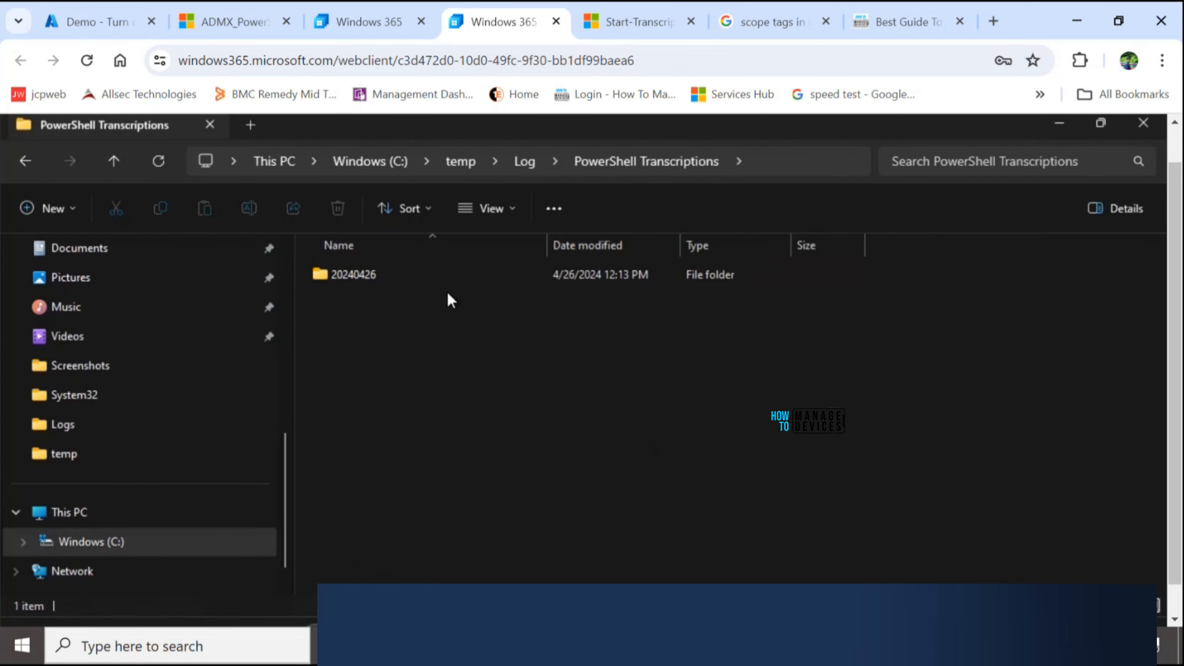
{"action": "mouse_move", "coordinate": [387, 280]}
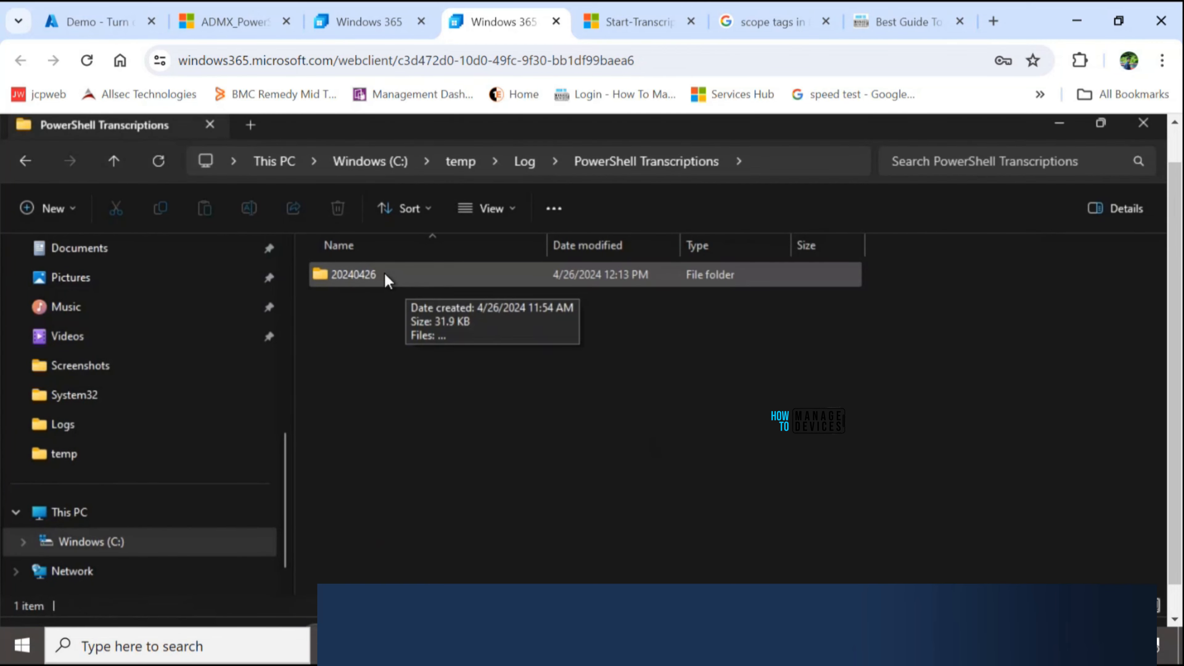
{"action": "double_click", "coordinate": [362, 276]}
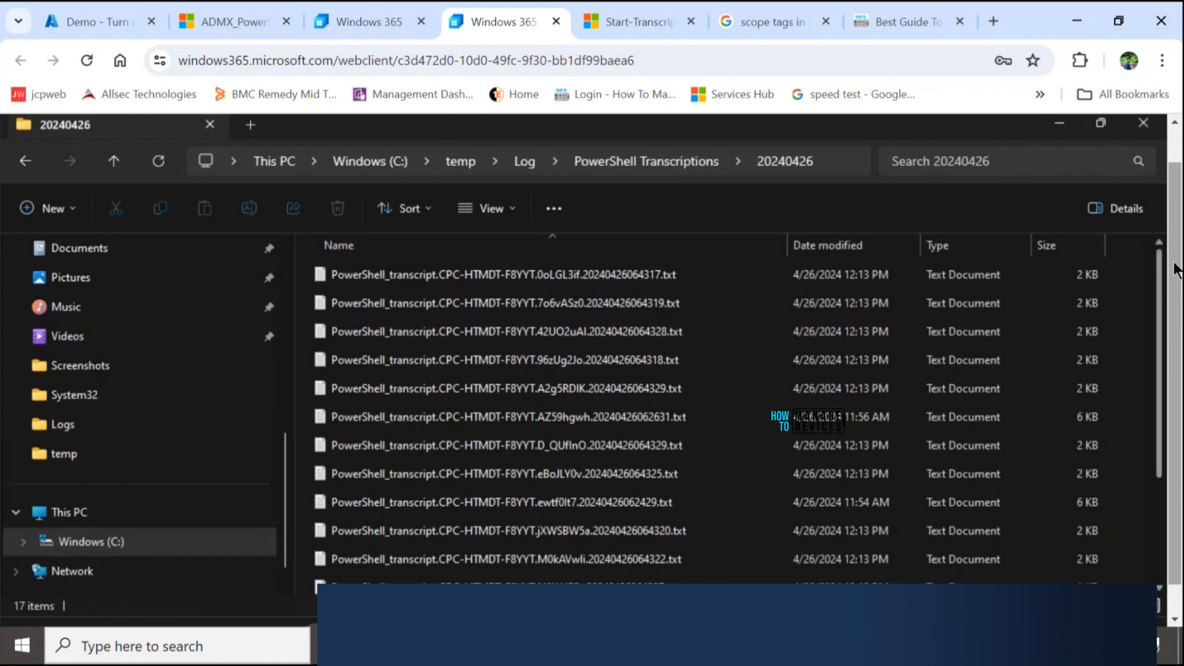
{"action": "scroll", "coordinate": [1177, 270], "scroll_direction": "down", "scroll_amount": 1}
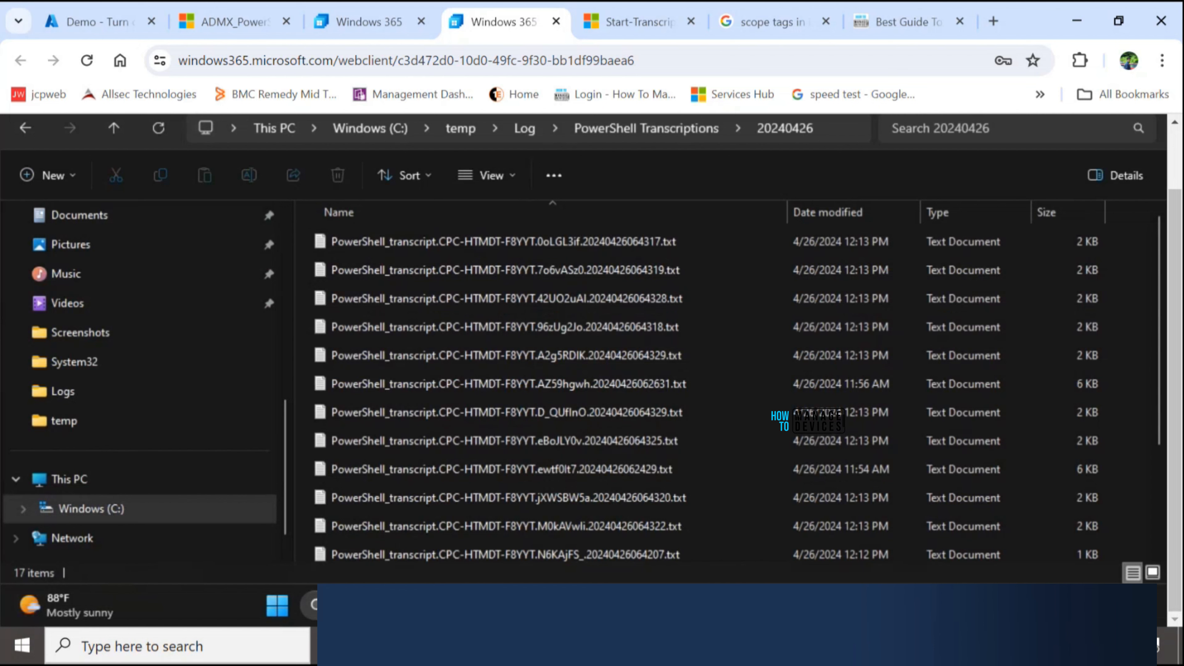
- Bring up Windows PowerShell ISE, enter Get-Date in the Untitled1.ps1 script and run it
{"action": "left_click", "coordinate": [851, 605]}
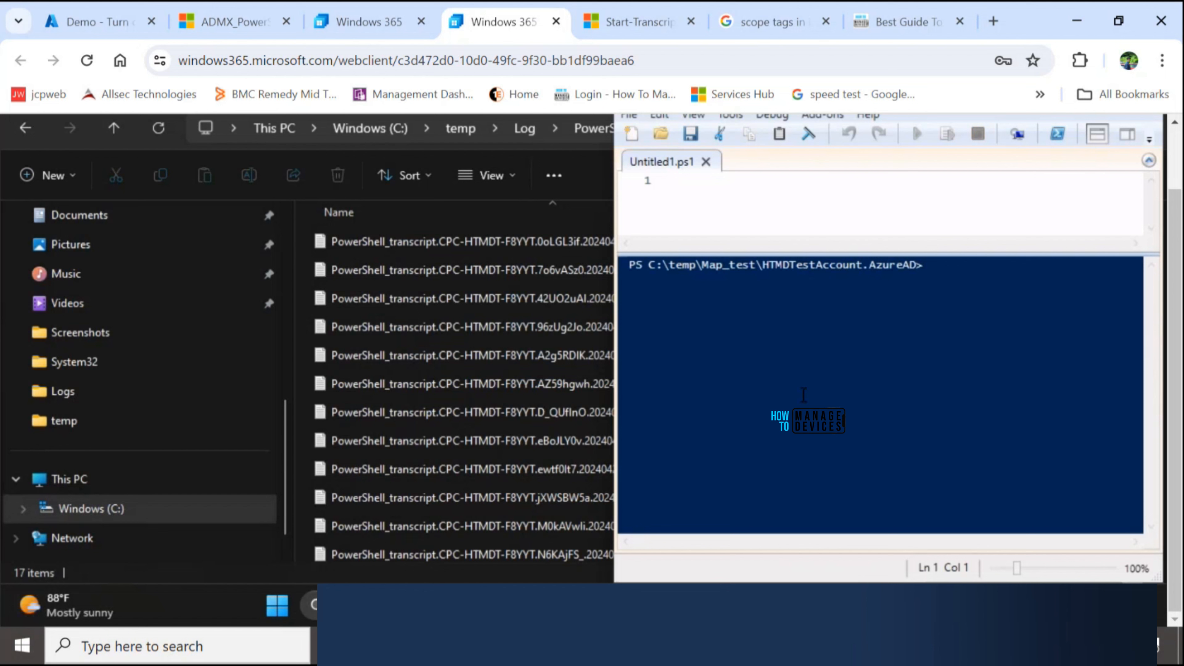
{"action": "left_click", "coordinate": [971, 274]}
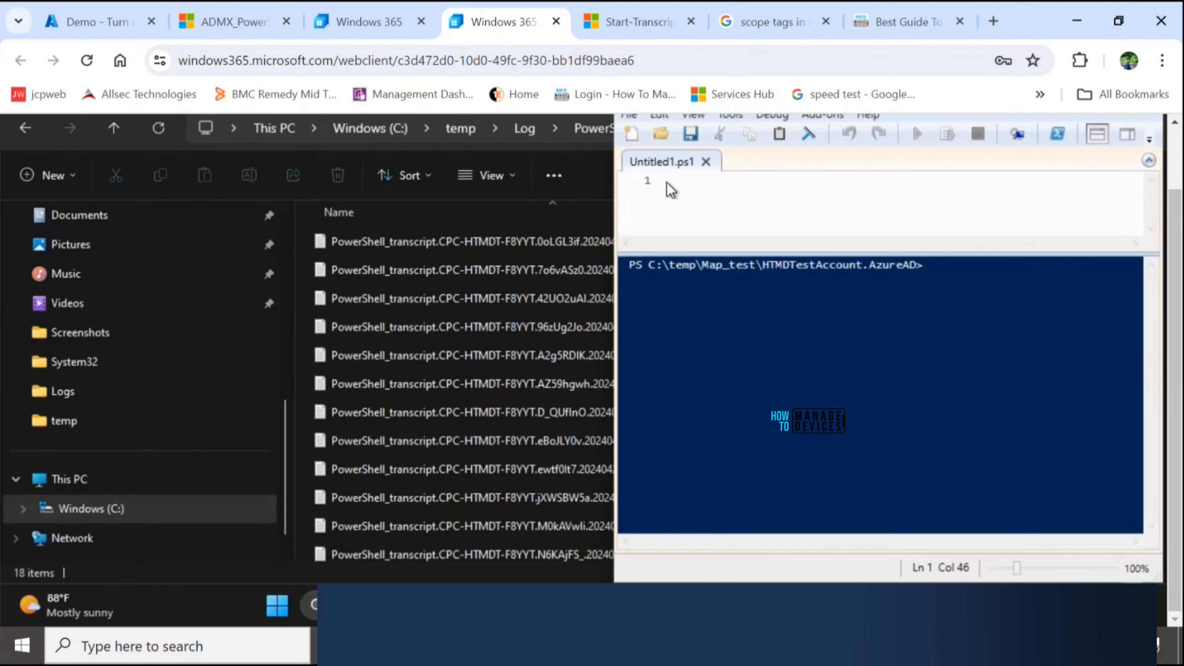
{"action": "left_click", "coordinate": [694, 189]}
{"action": "type", "text": "Get"}
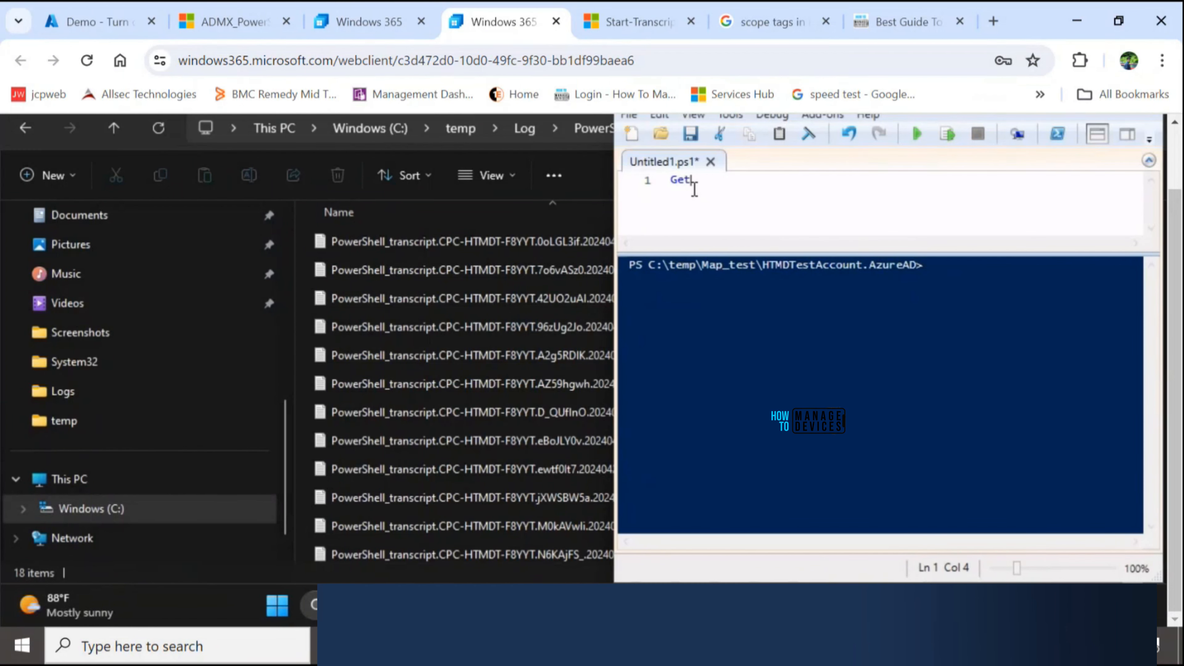
{"action": "type", "text": "-"}
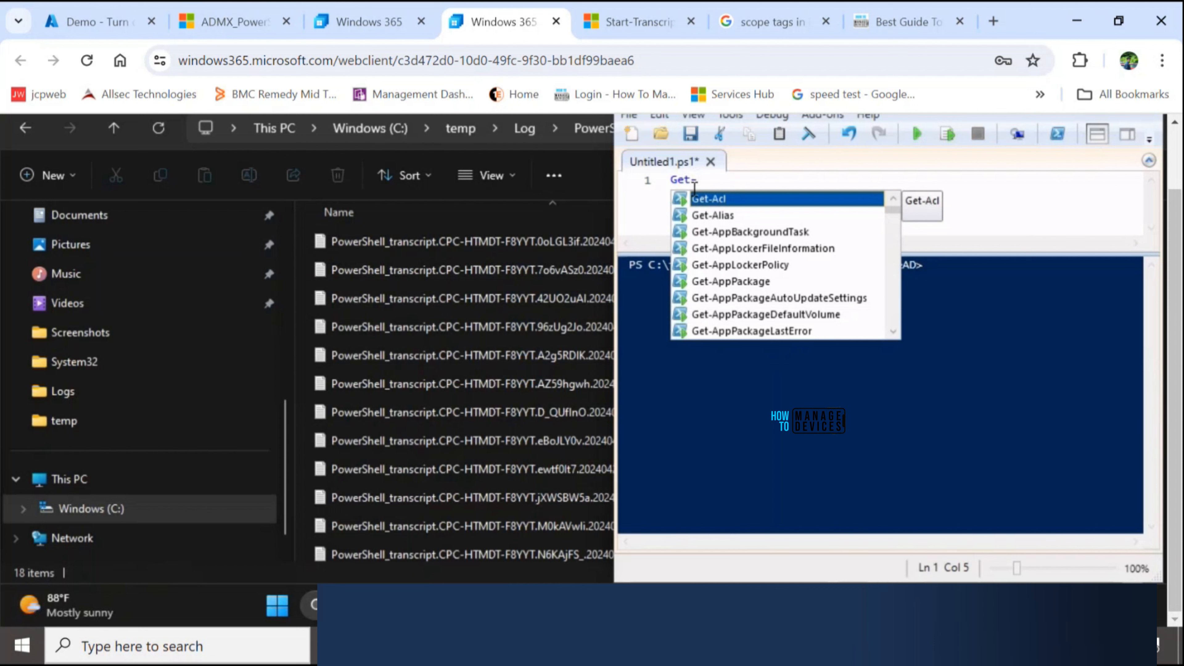
{"action": "type", "text": "Da"}
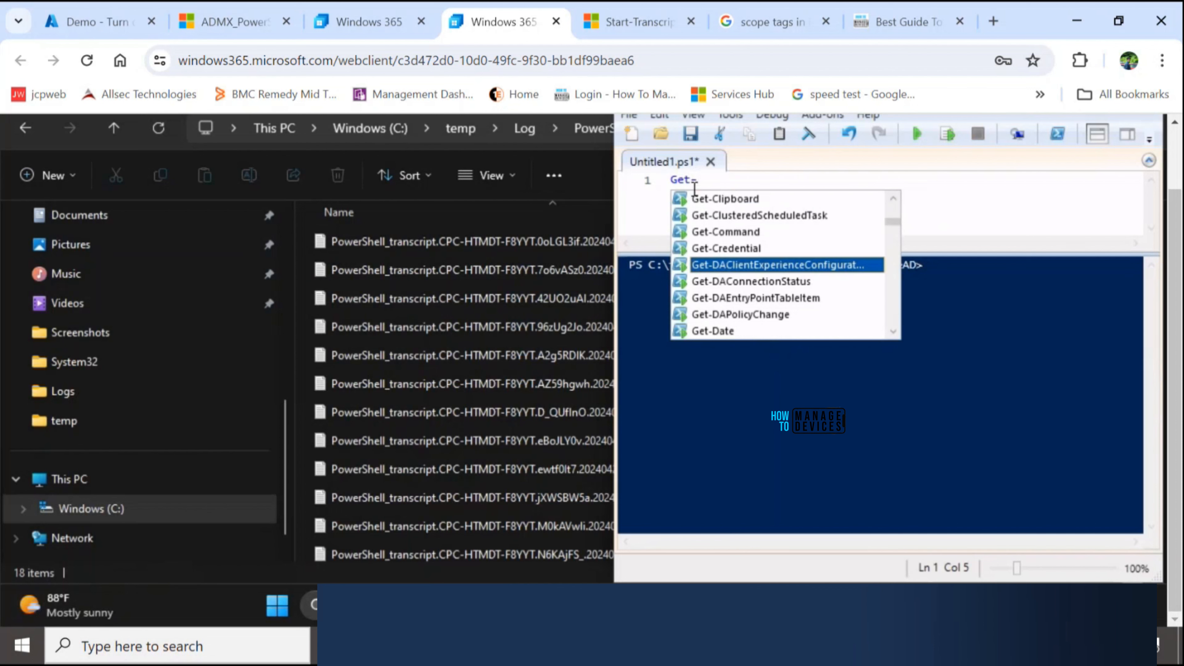
{"action": "left_click", "coordinate": [745, 331]}
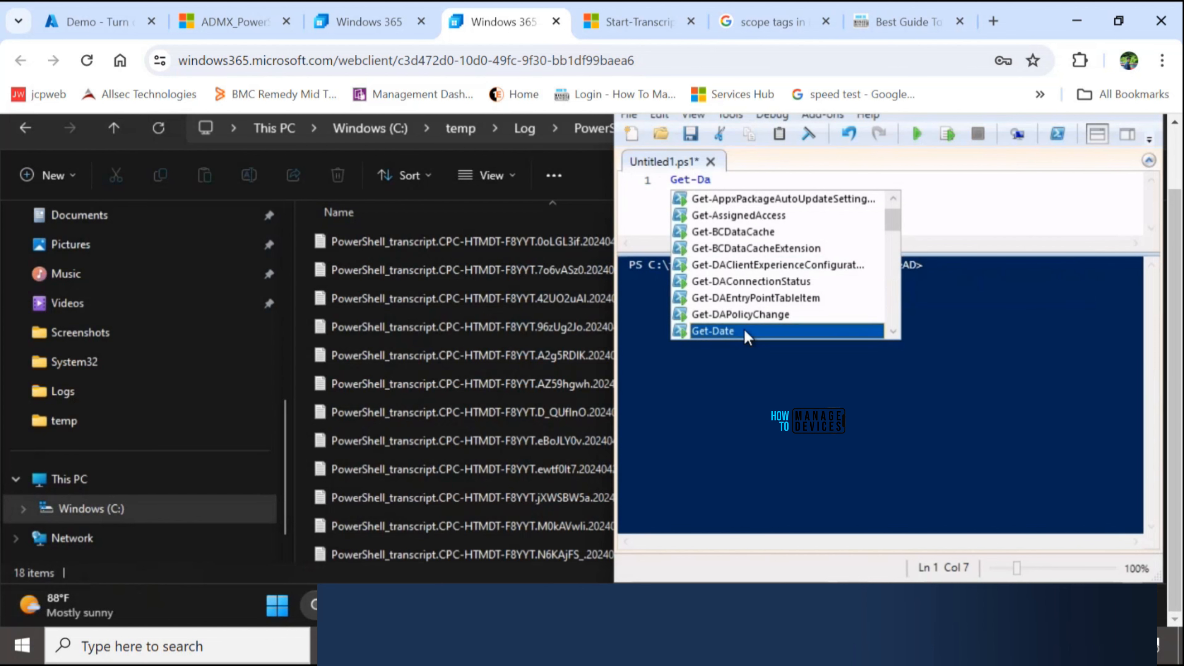
{"action": "double_click", "coordinate": [745, 331]}
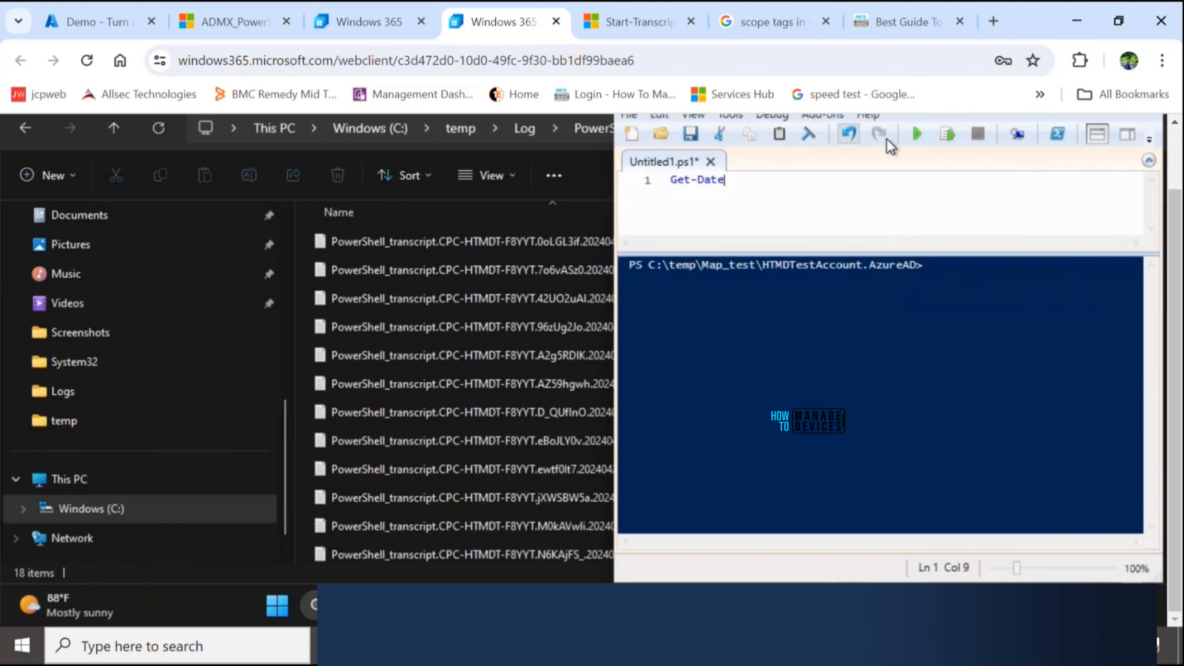
{"action": "left_click", "coordinate": [918, 135]}
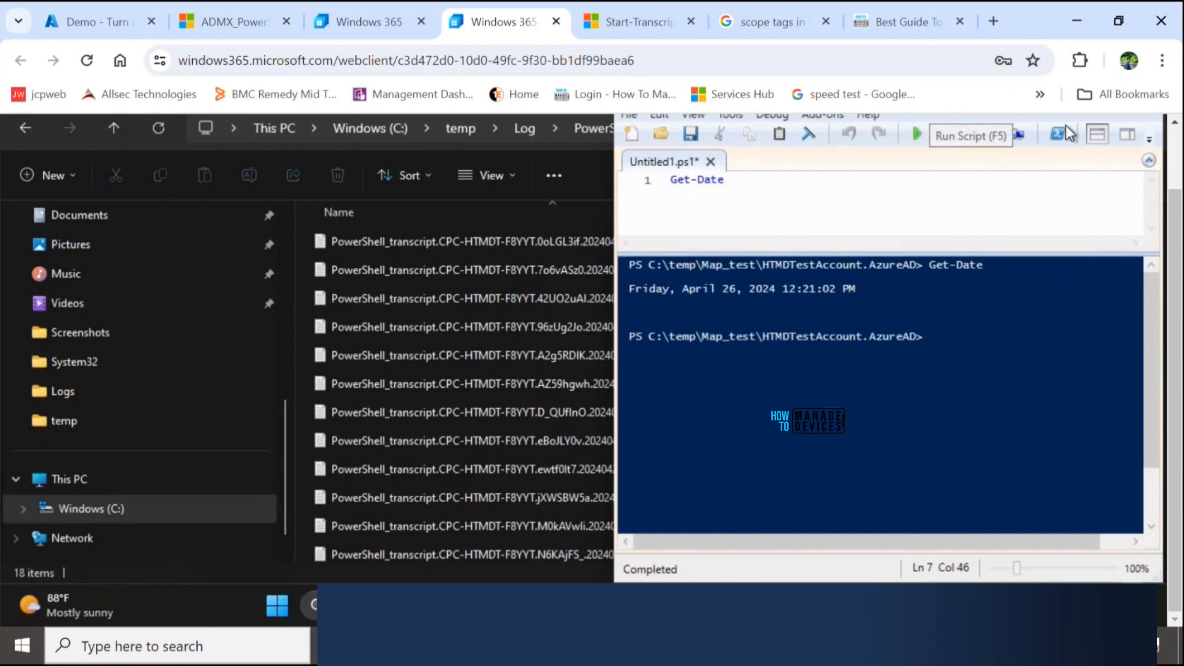
{"action": "scroll", "coordinate": [1167, 222], "scroll_direction": "up", "scroll_amount": 2}
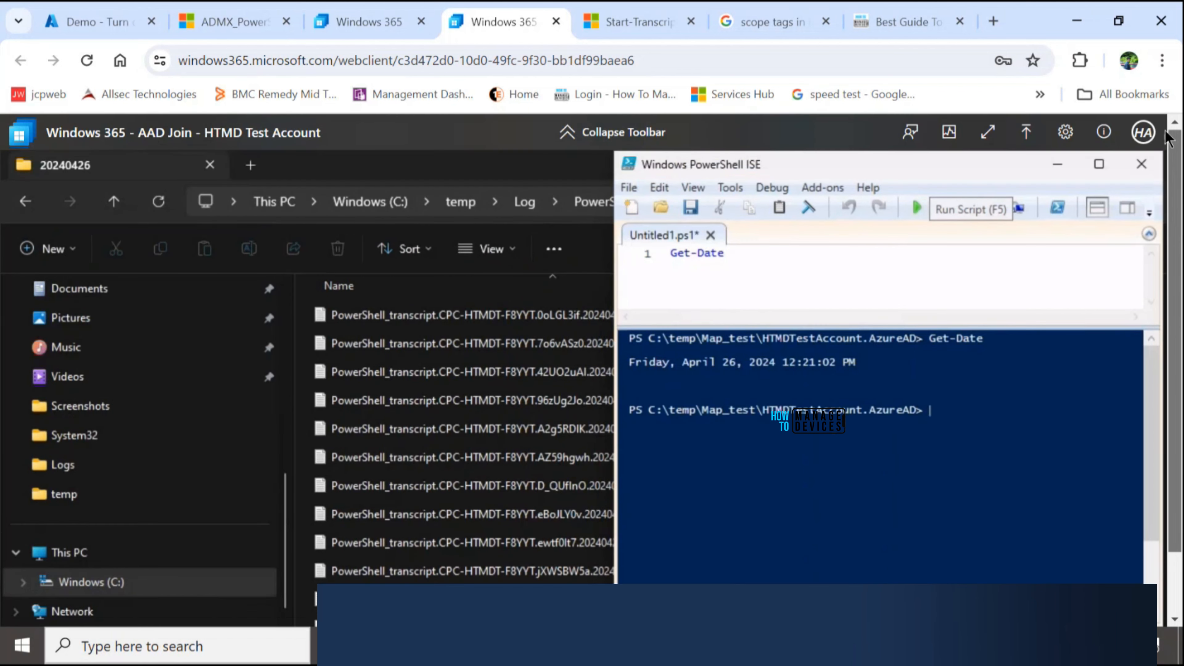
{"action": "left_click", "coordinate": [1059, 167]}
{"action": "scroll", "coordinate": [951, 455], "scroll_direction": "down", "scroll_amount": 2}
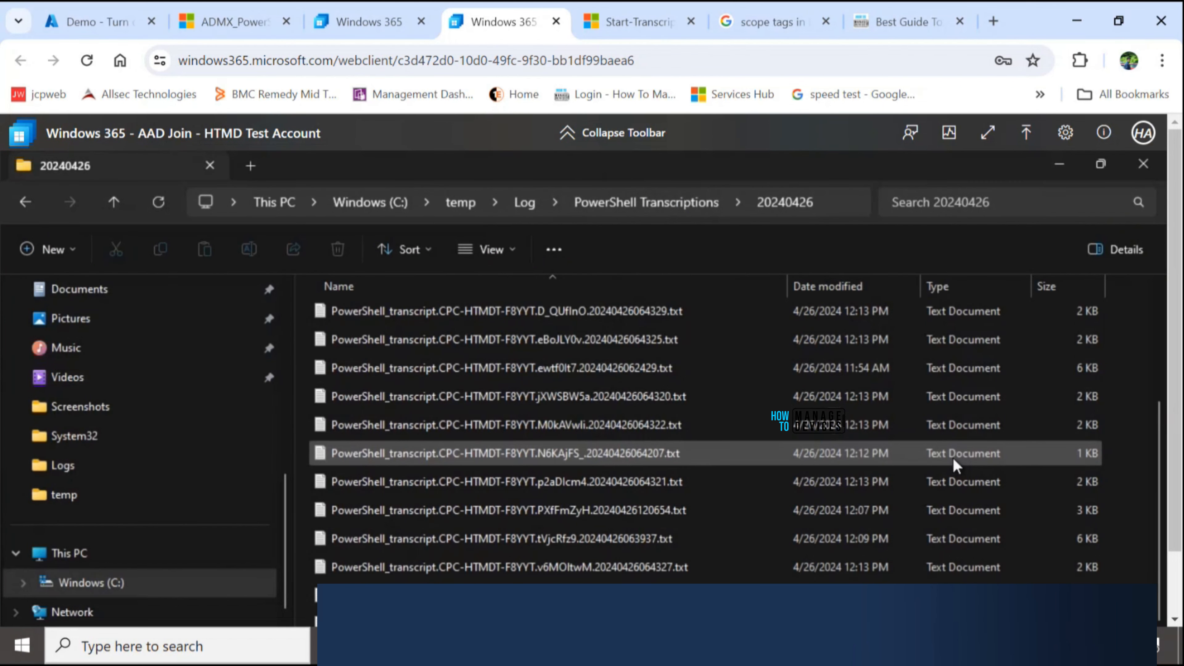
{"action": "scroll", "coordinate": [1174, 490], "scroll_direction": "down", "scroll_amount": 2}
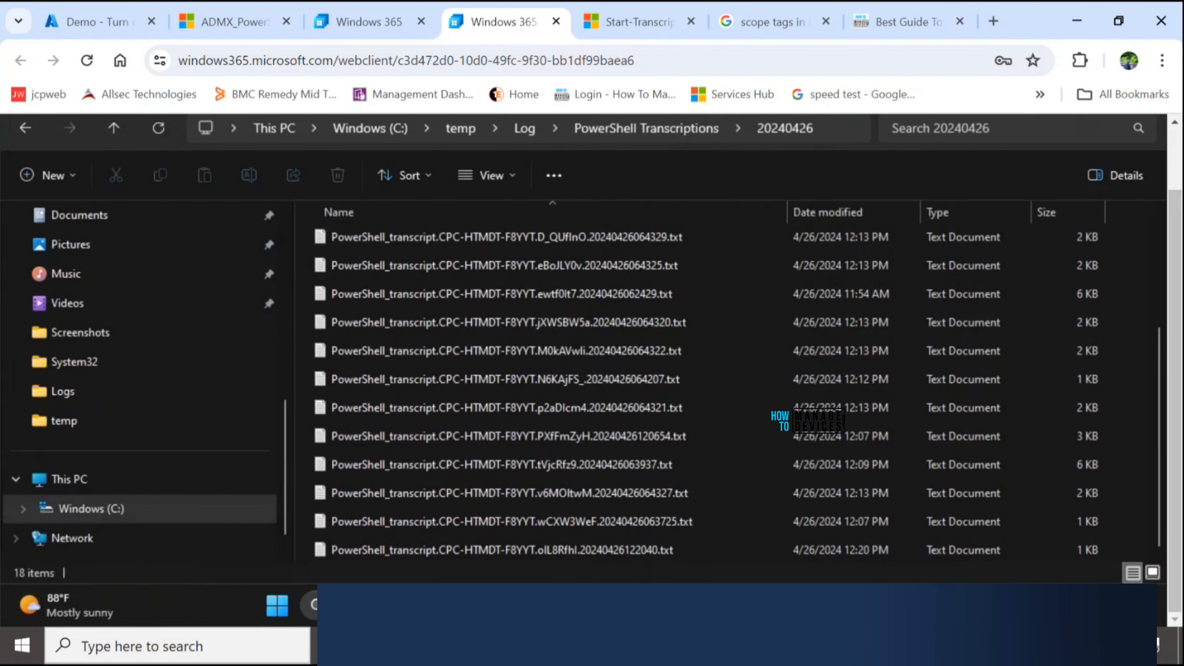
{"action": "left_click", "coordinate": [402, 552]}
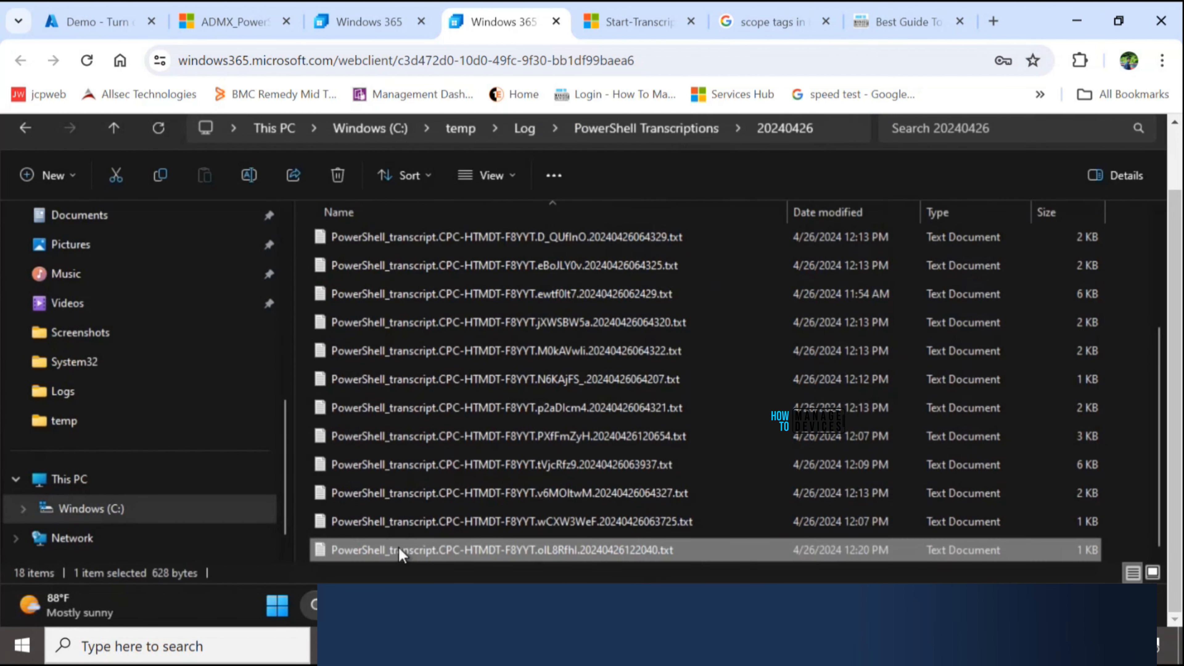
{"action": "double_click", "coordinate": [401, 552]}
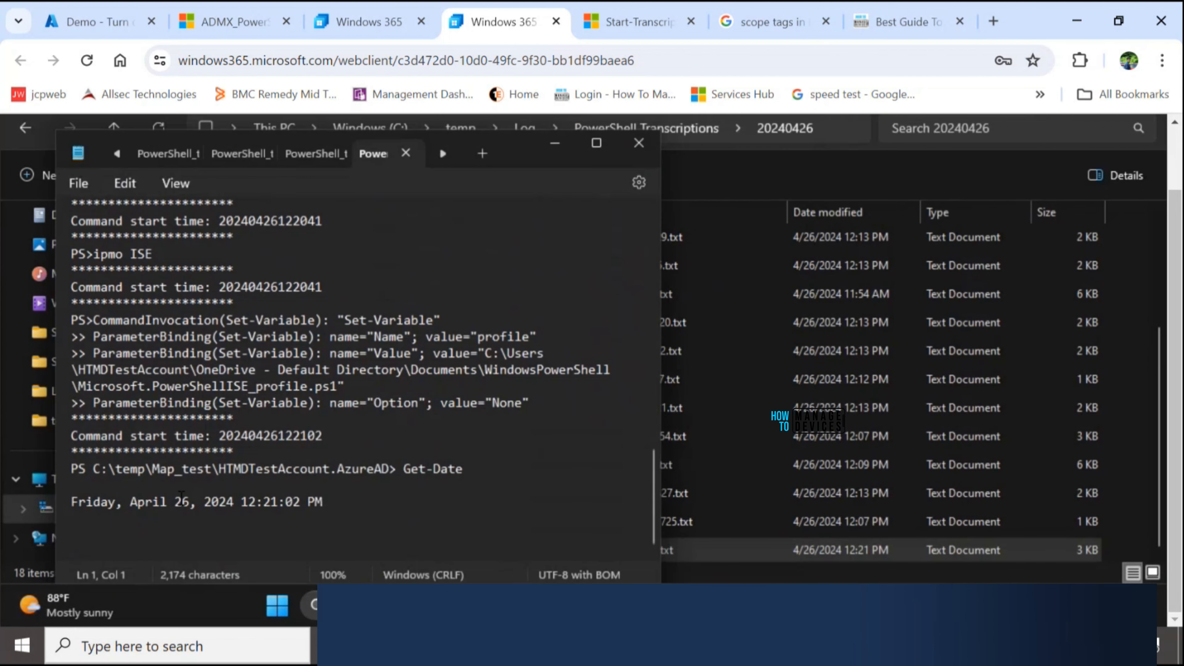
{"action": "triple_click", "coordinate": [224, 499]}
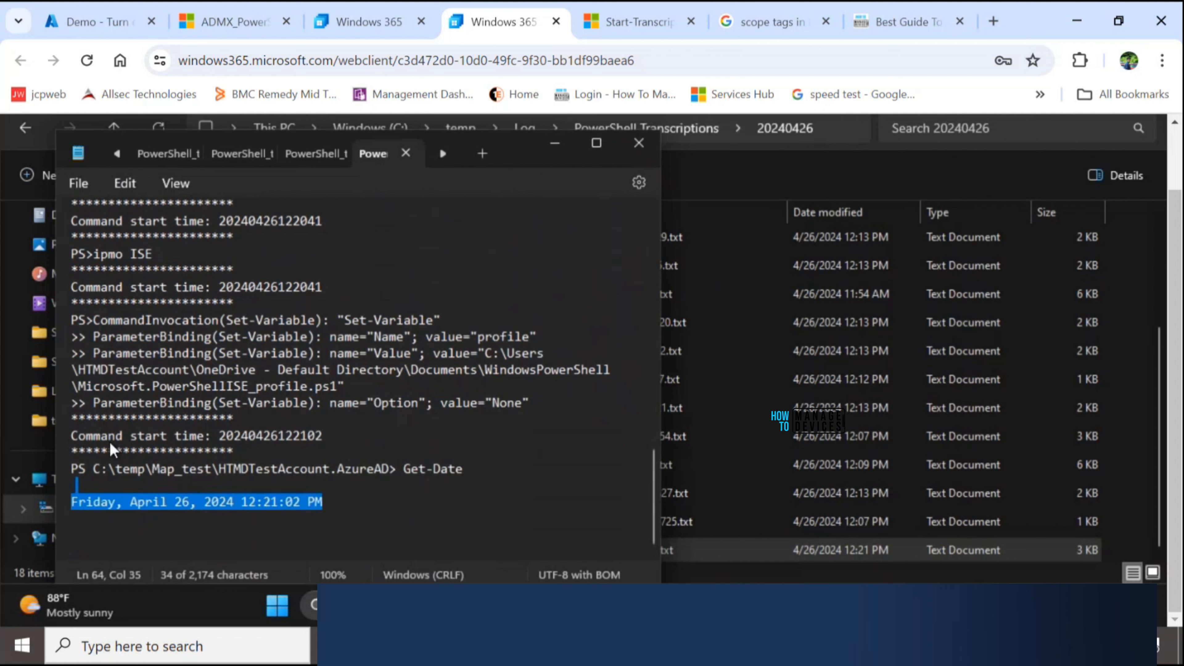
{"action": "left_click_drag", "start_coordinate": [109, 442], "coordinate": [68, 435]}
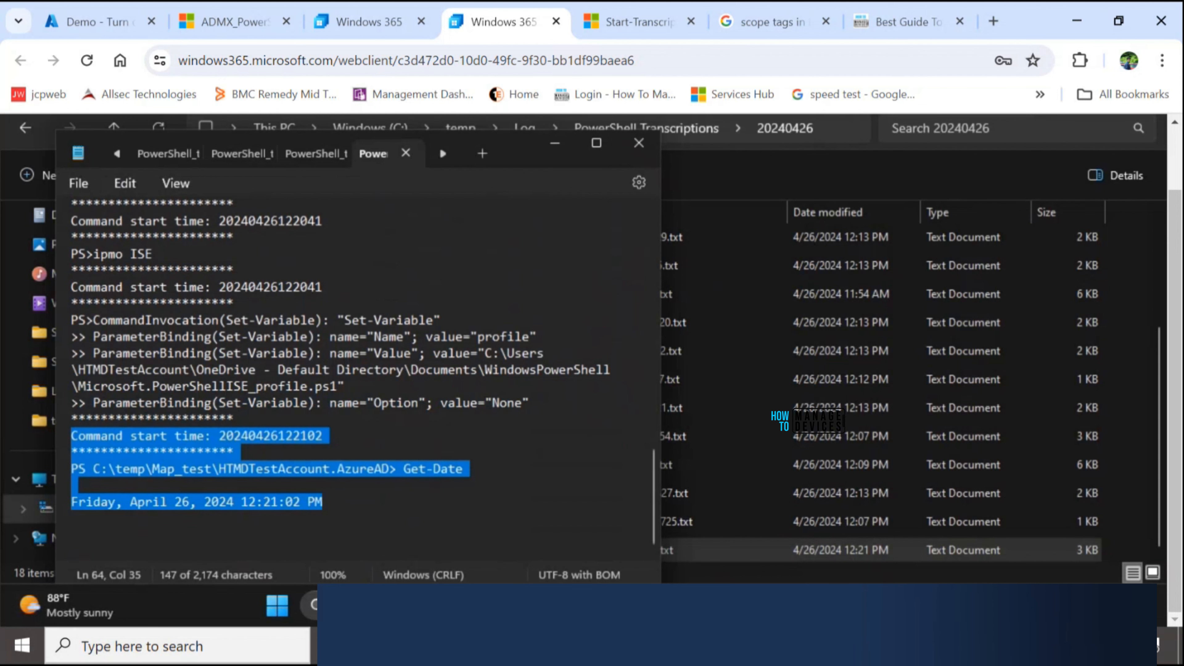
- Replace the Get-Date command in the PowerShell ISE script with Get-WindowsUpdateLog and run it
{"action": "left_click", "coordinate": [850, 605]}
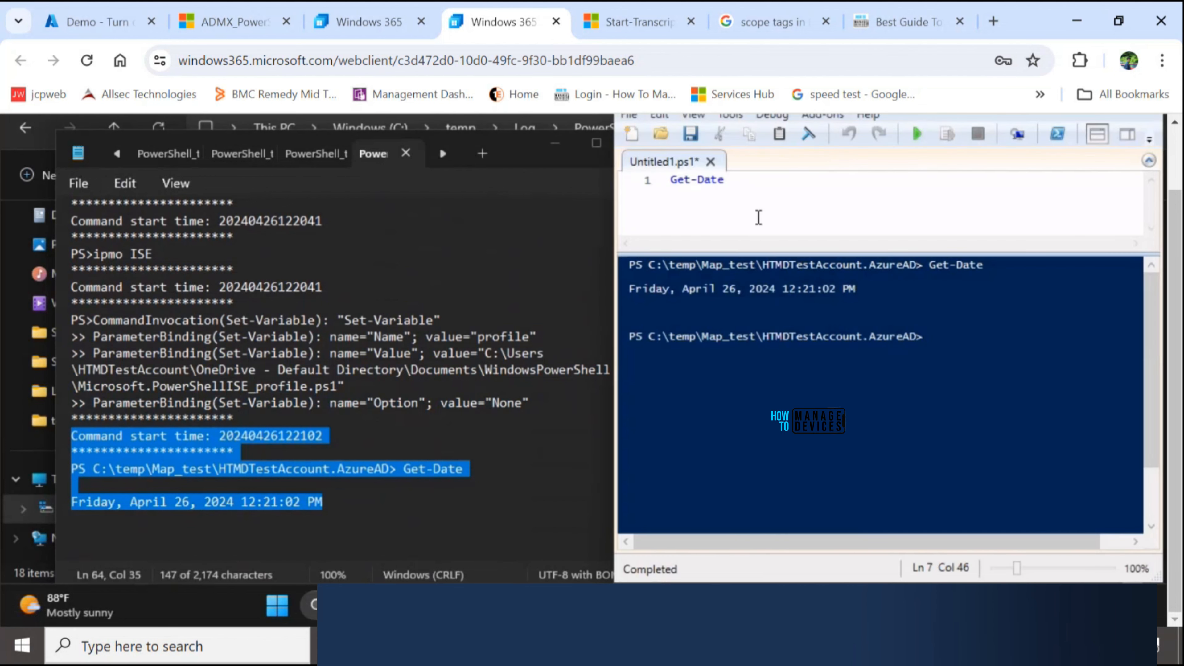
{"action": "left_click_drag", "start_coordinate": [731, 178], "coordinate": [589, 178]}
{"action": "key", "text": "Delete"}
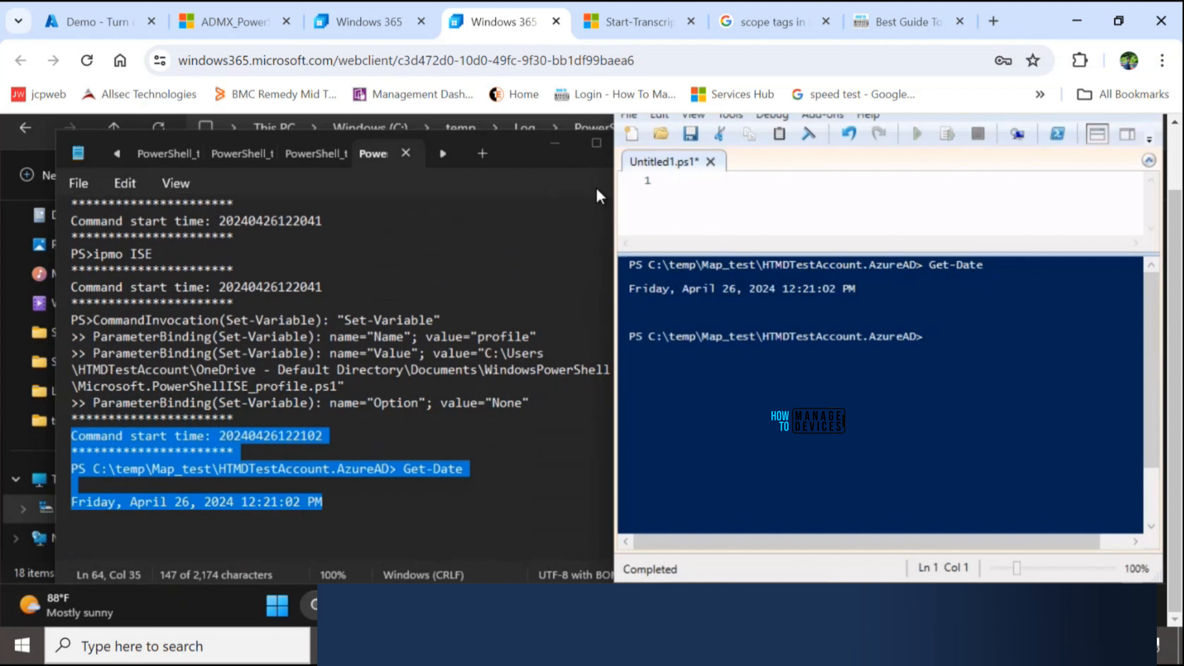
{"action": "type", "text": "Get-Win"}
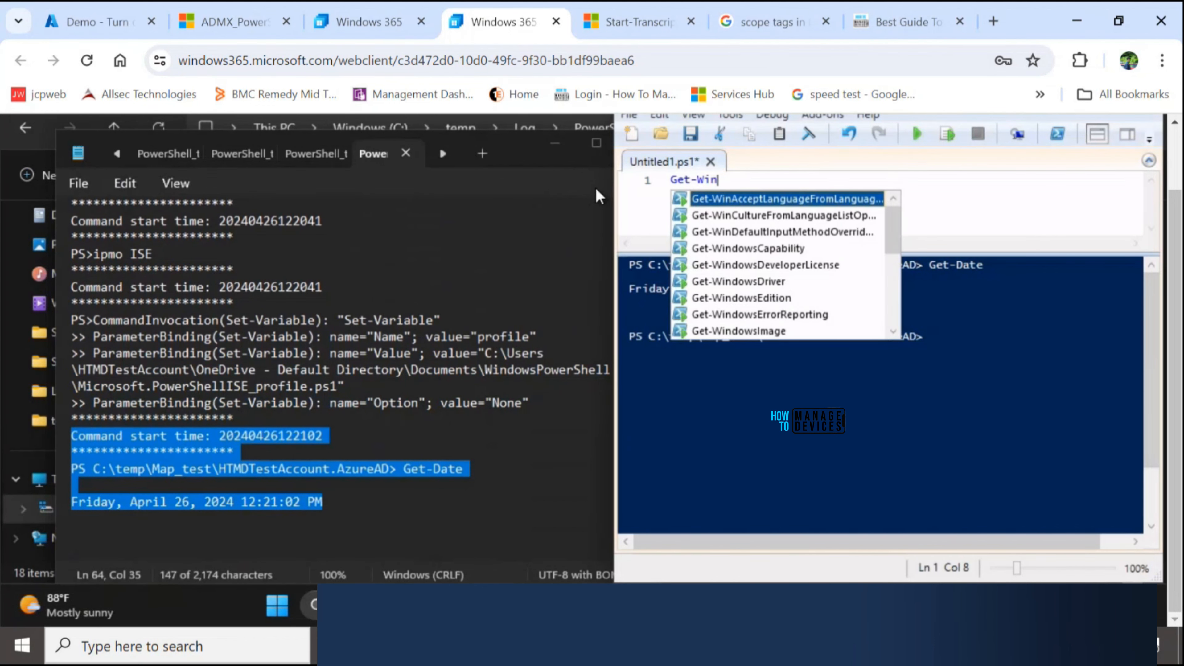
{"action": "type", "text": "dows"}
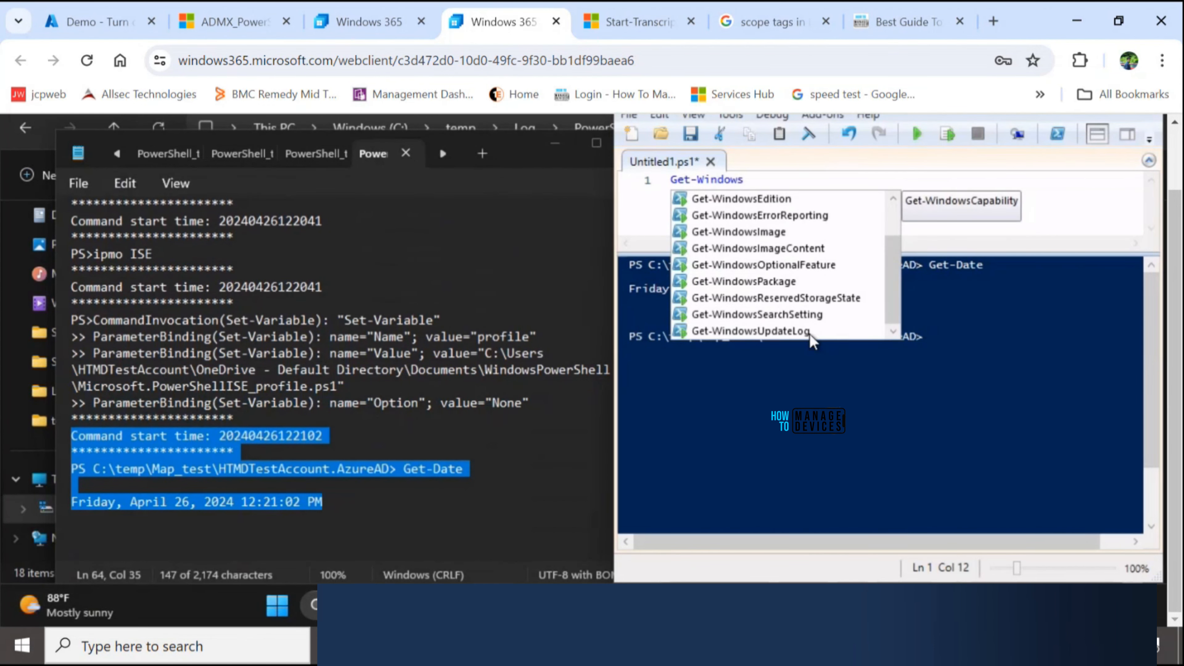
{"action": "left_click", "coordinate": [810, 331]}
{"action": "double_click", "coordinate": [799, 330]}
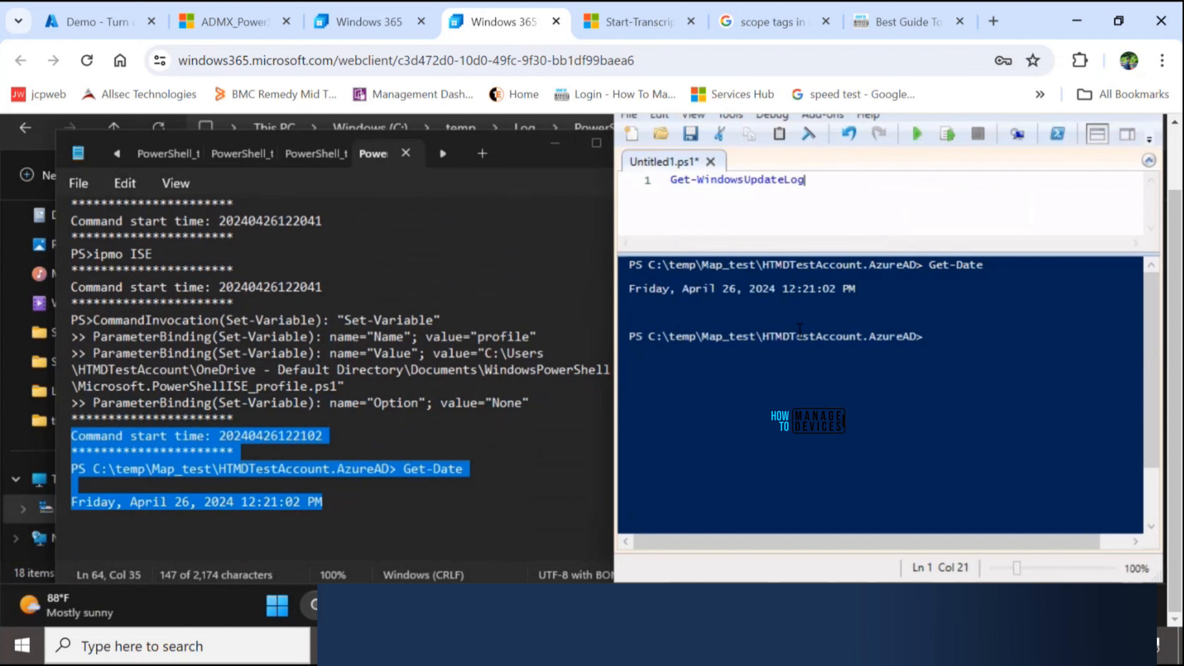
{"action": "left_click", "coordinate": [914, 134]}
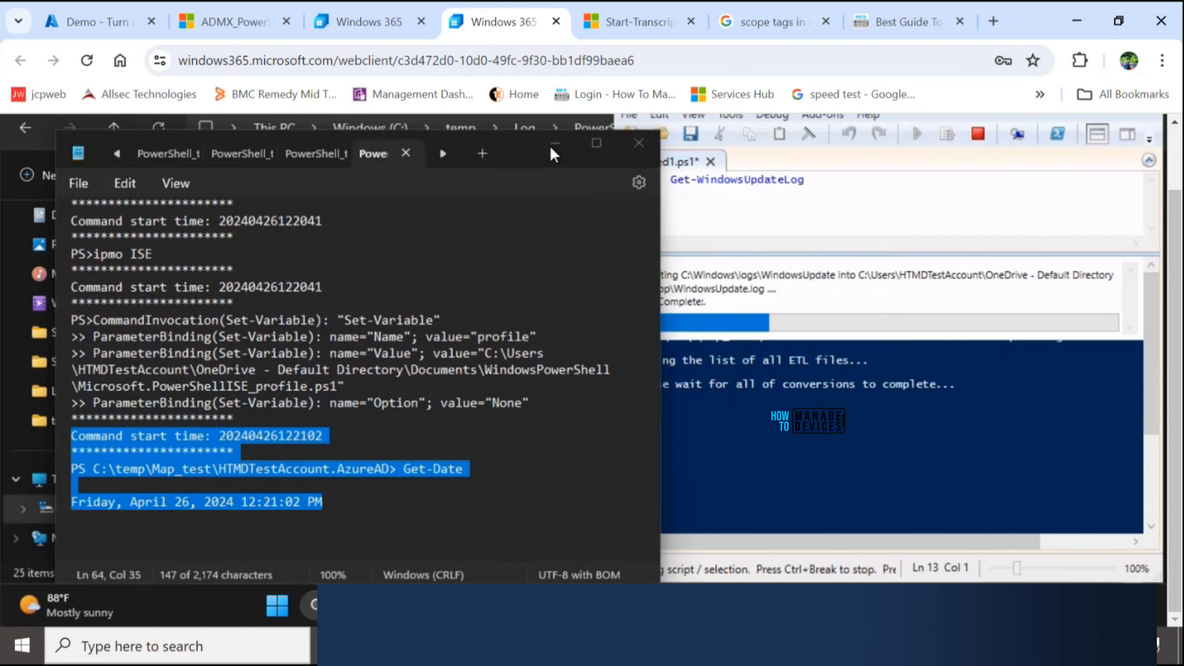
- Close the Notepad transcript window and look through the Get-WindowsUpdateLog output in the PowerShell ISE console
{"action": "left_click", "coordinate": [553, 145]}
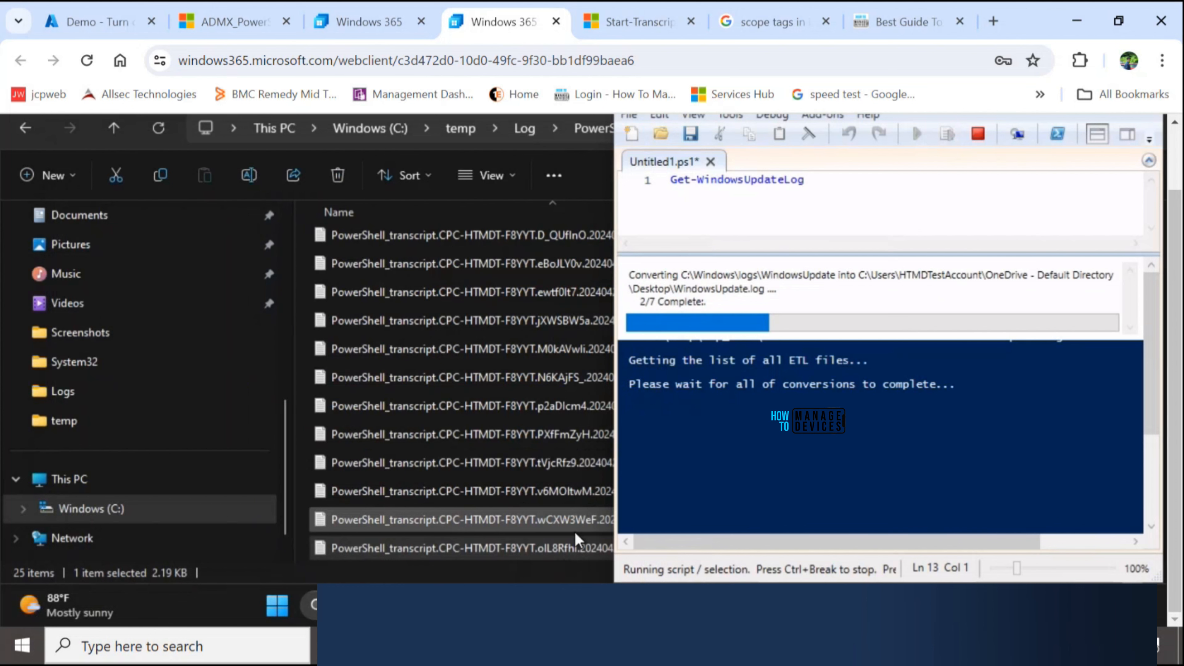
{"action": "left_click", "coordinate": [606, 605]}
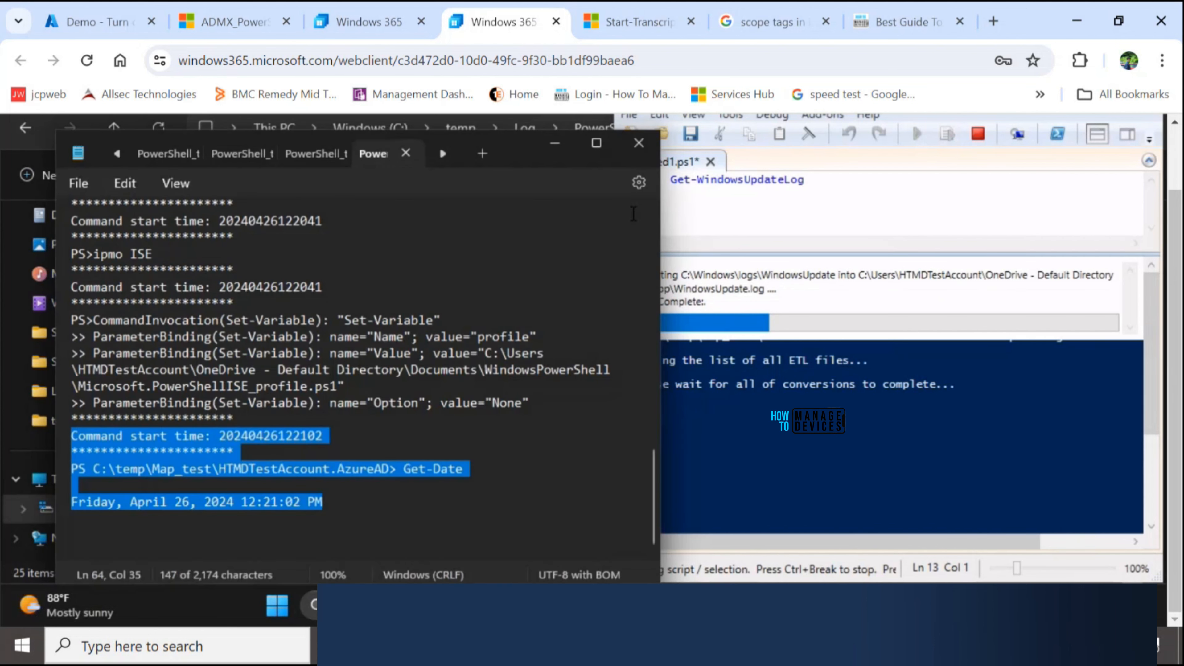
{"action": "left_click", "coordinate": [638, 148]}
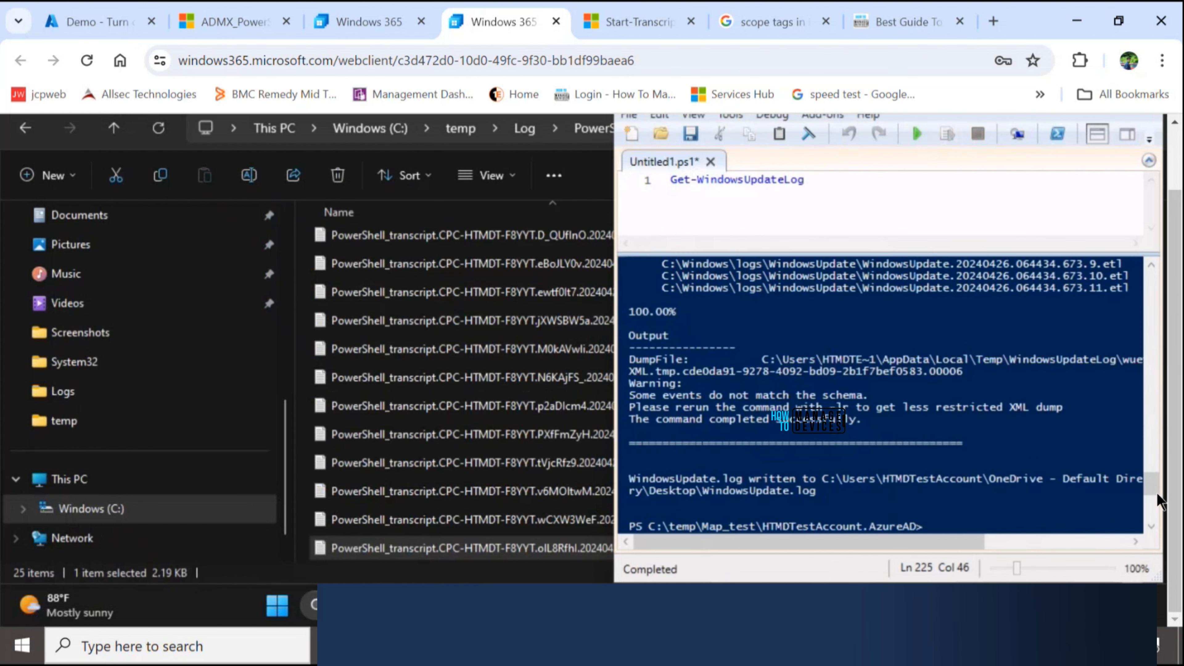
{"action": "left_click_drag", "start_coordinate": [1154, 485], "coordinate": [1152, 451]}
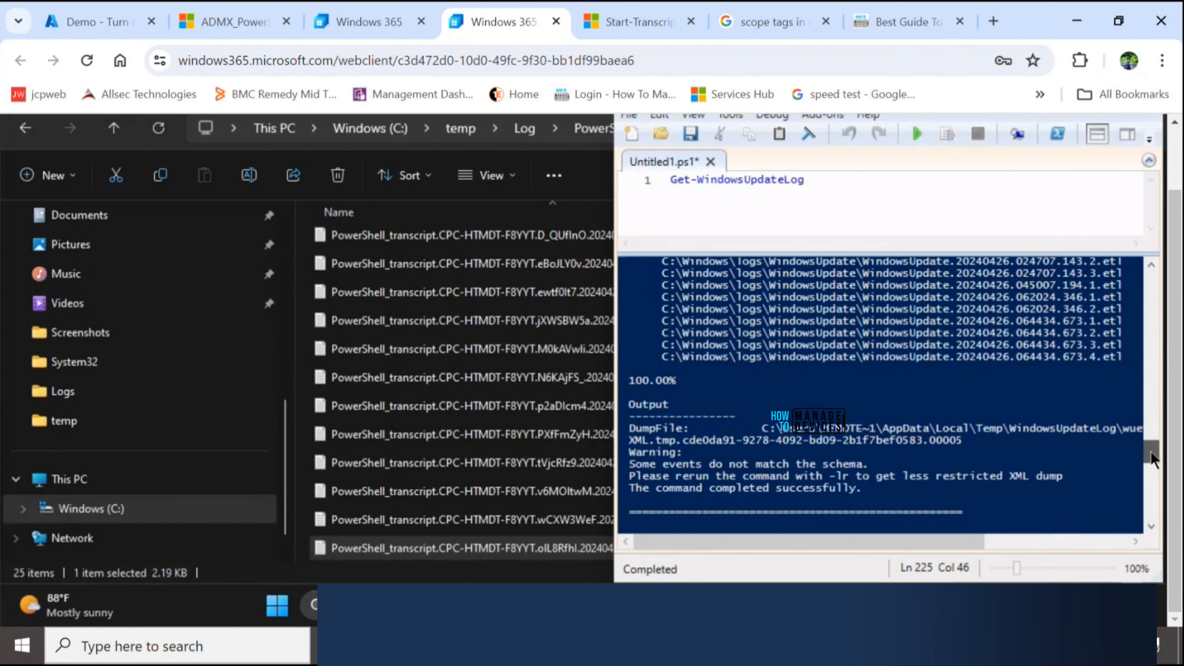
{"action": "scroll", "coordinate": [910, 361], "scroll_direction": "up", "scroll_amount": 3}
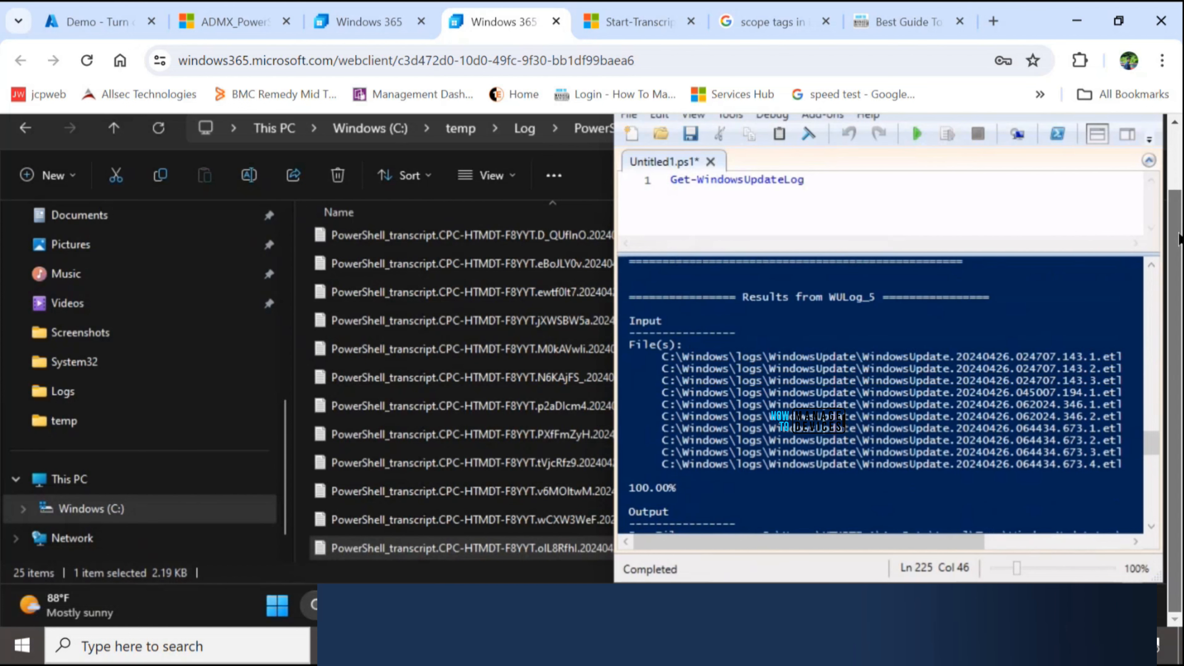
{"action": "scroll", "coordinate": [1165, 183], "scroll_direction": "up", "scroll_amount": 2}
- Minimize PowerShell ISE and the 20240426 folder window, and open the generated WindowsUpdate log from the desktop
{"action": "left_click", "coordinate": [1058, 167]}
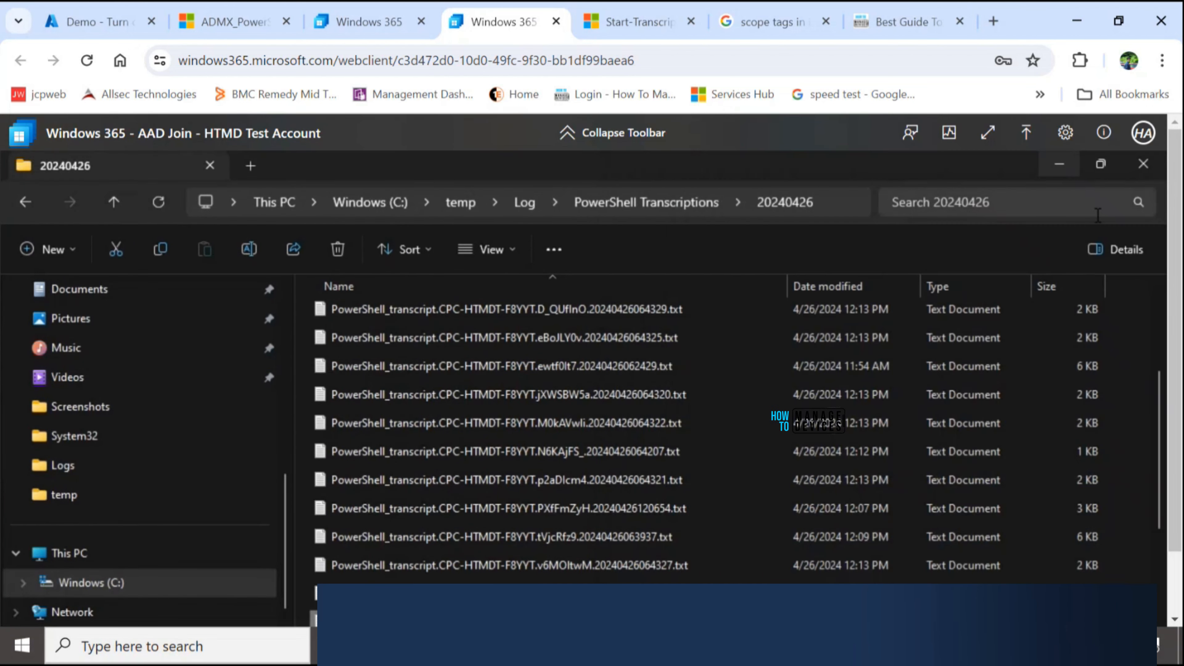
{"action": "left_click", "coordinate": [1059, 167]}
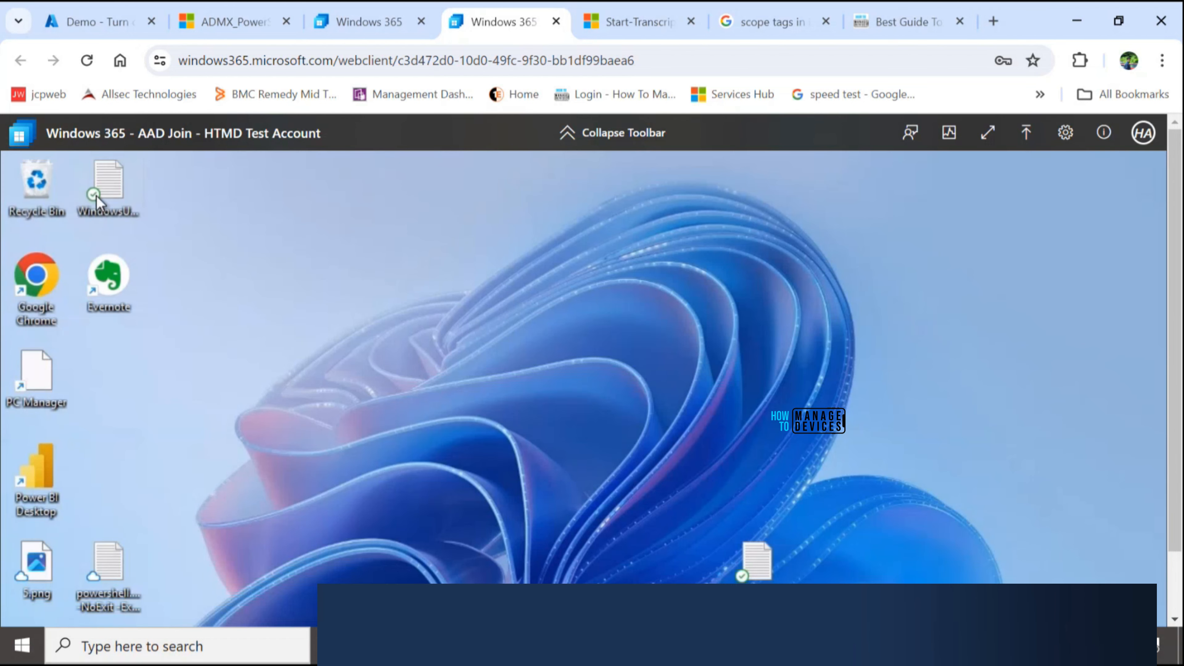
{"action": "left_click", "coordinate": [109, 190]}
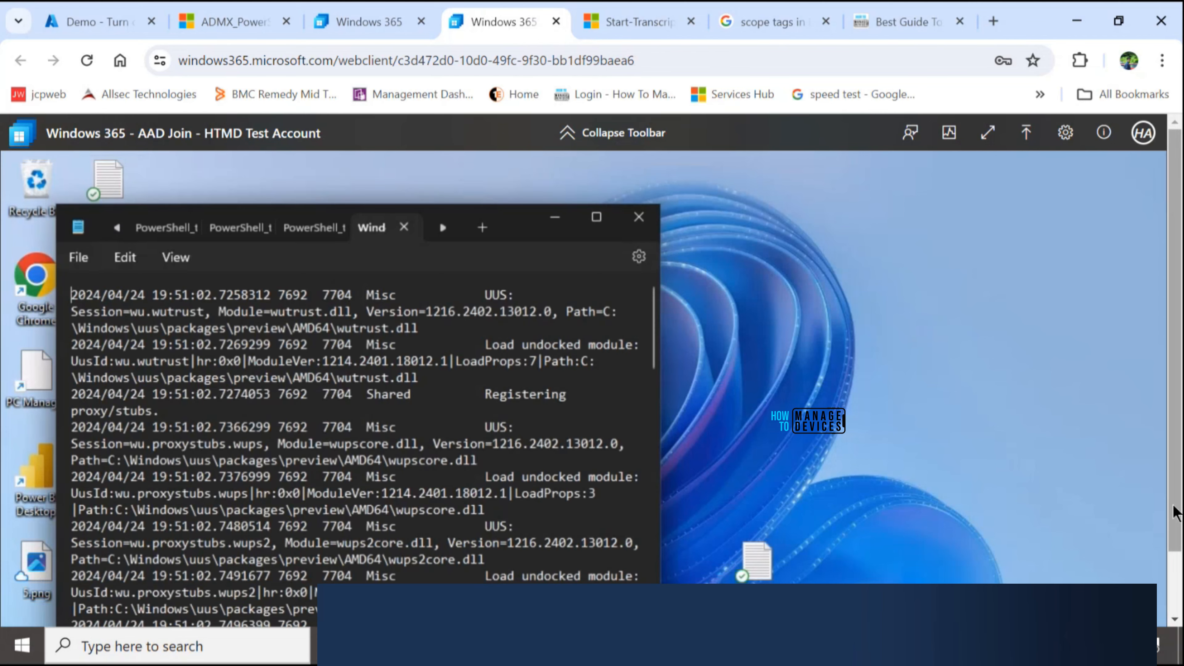
{"action": "left_click_drag", "start_coordinate": [1175, 515], "coordinate": [1175, 578]}
{"action": "mouse_move", "coordinate": [850, 605]}
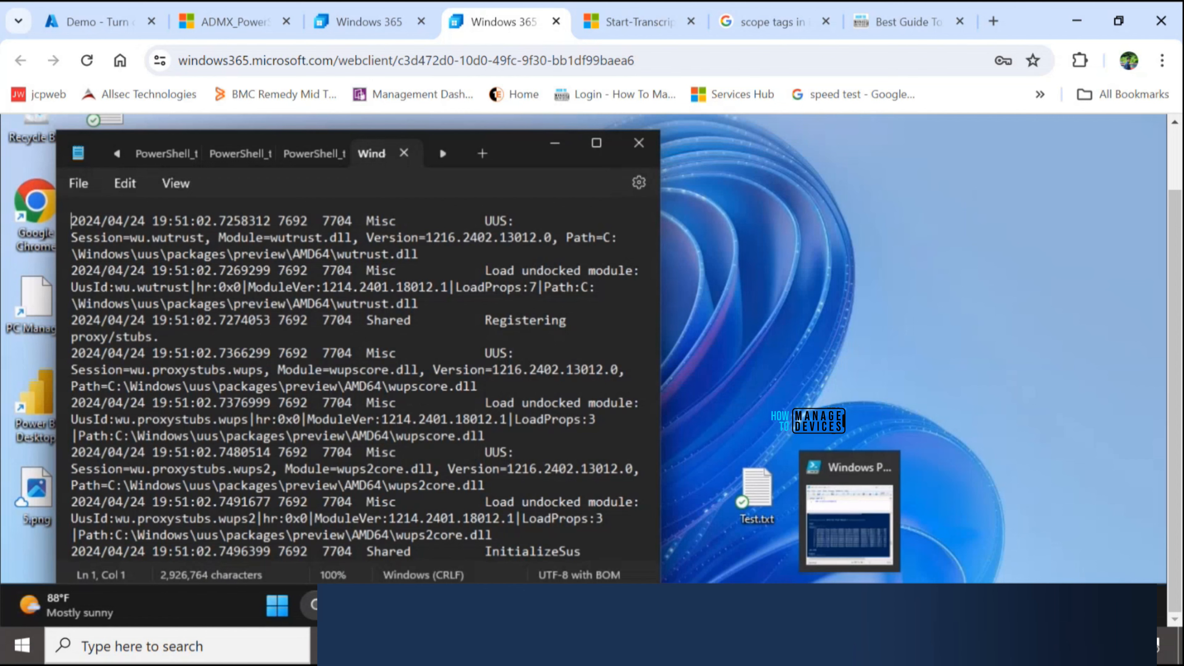
{"action": "left_click", "coordinate": [849, 522]}
{"action": "scroll", "coordinate": [653, 462], "scroll_direction": "down", "scroll_amount": 2}
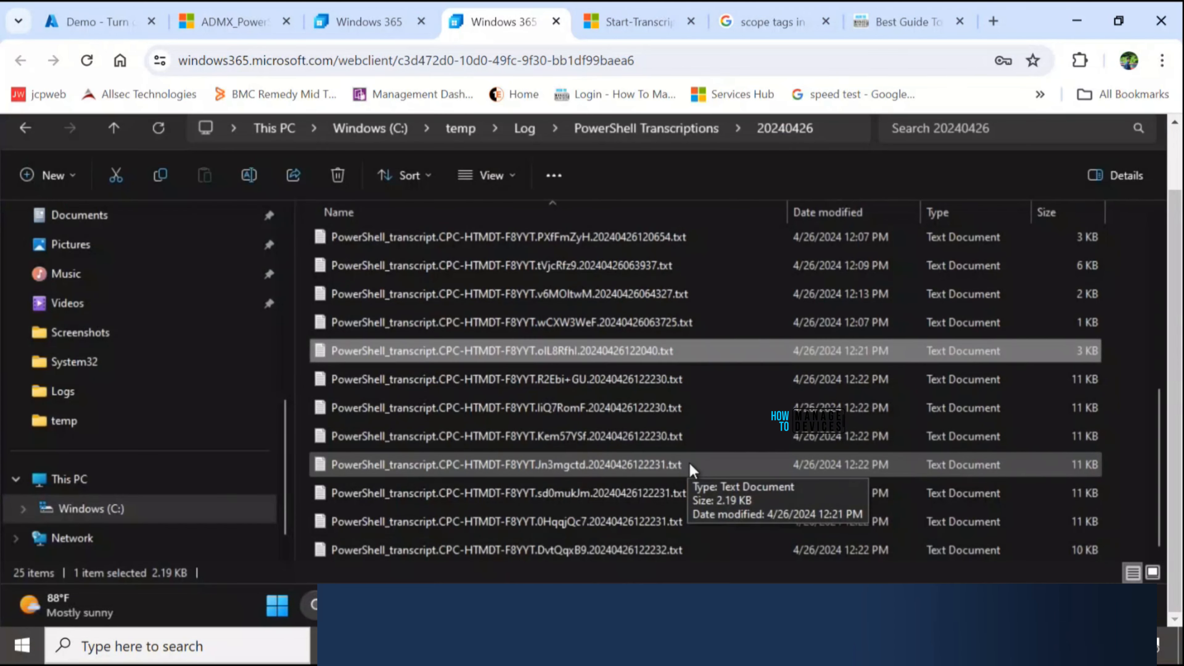
{"action": "double_click", "coordinate": [692, 550]}
- Read through the opened transcript, examining the recorded script code, parameter bindings, input ETL files and command output
{"action": "scroll", "coordinate": [418, 400], "scroll_direction": "down", "scroll_amount": 15}
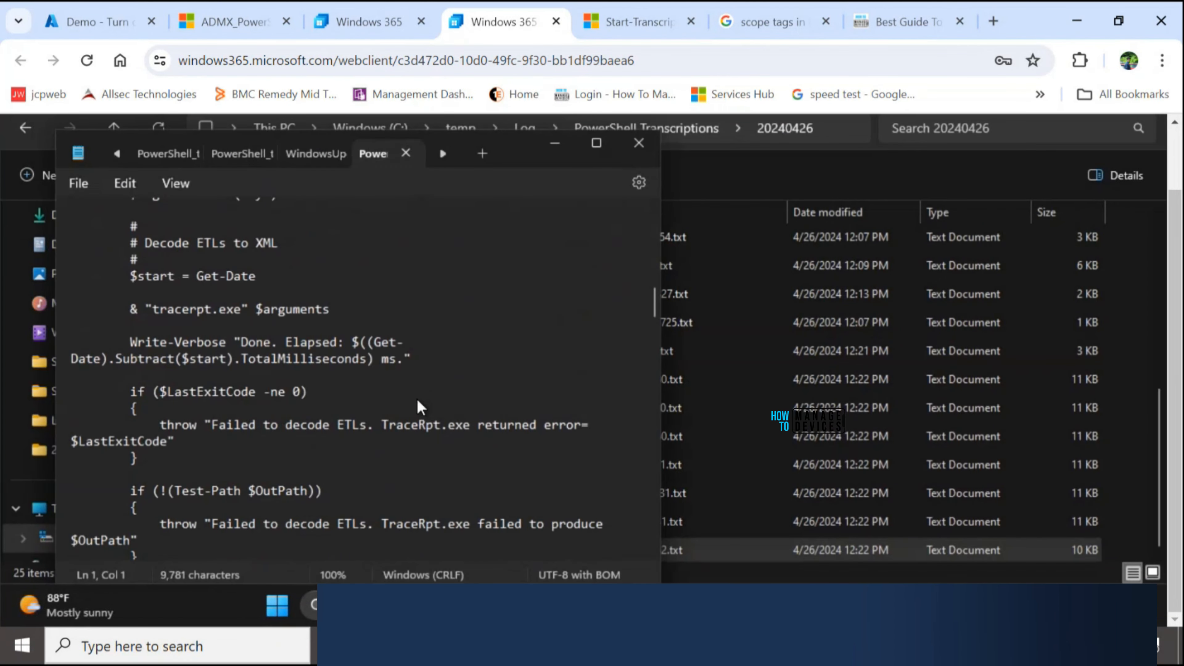
{"action": "scroll", "coordinate": [418, 402], "scroll_direction": "down", "scroll_amount": 15}
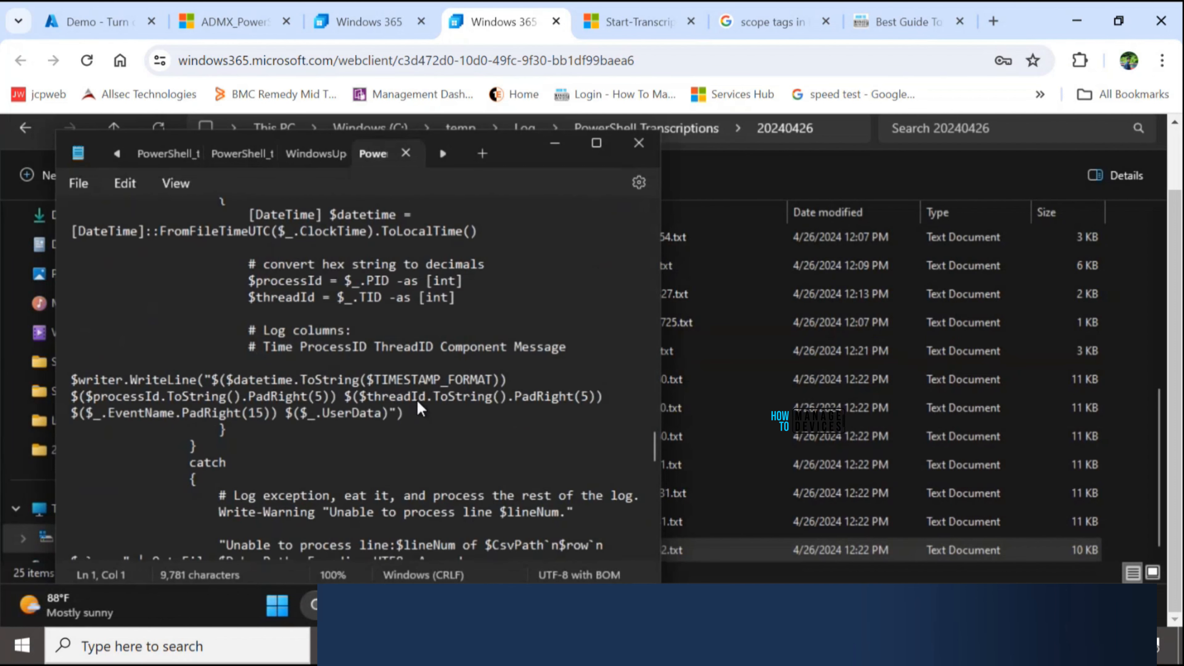
{"action": "scroll", "coordinate": [418, 402], "scroll_direction": "down", "scroll_amount": 10}
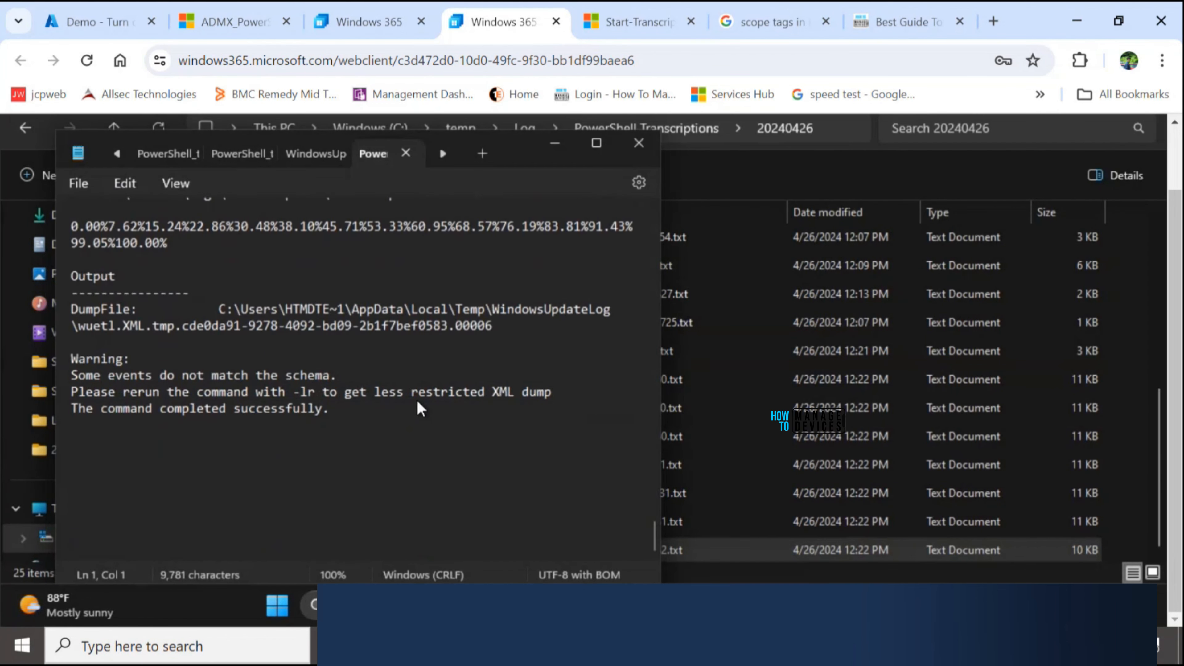
{"action": "scroll", "coordinate": [416, 399], "scroll_direction": "up", "scroll_amount": 4}
{"action": "scroll", "coordinate": [309, 359], "scroll_direction": "up", "scroll_amount": 4}
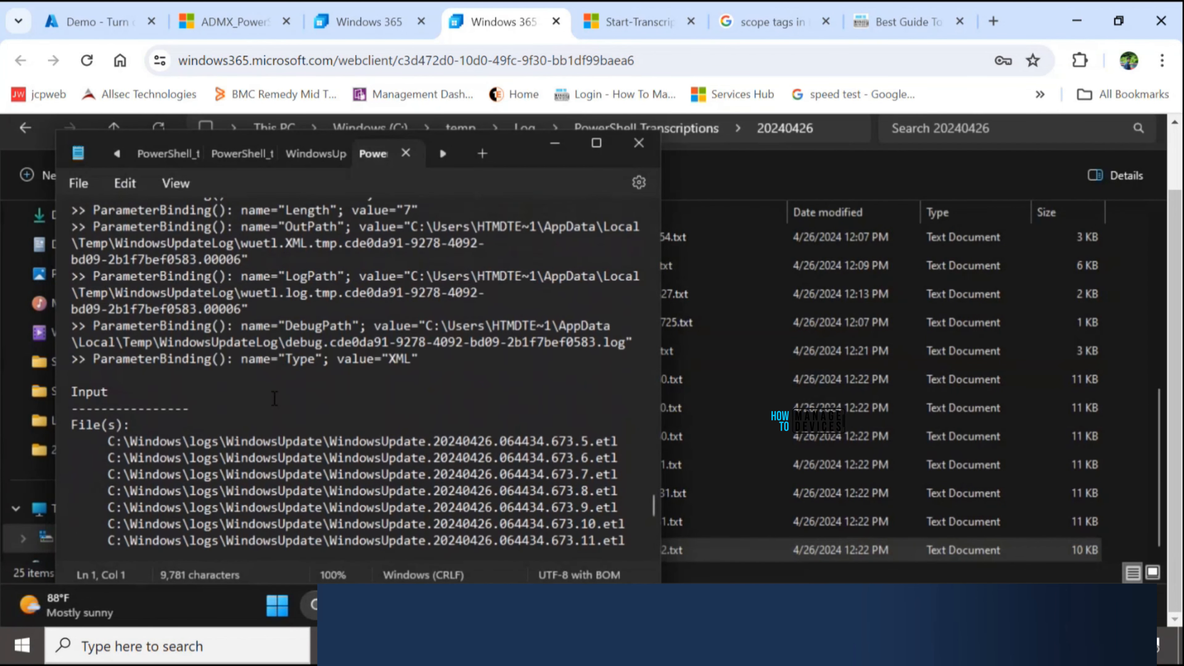
{"action": "scroll", "coordinate": [249, 411], "scroll_direction": "down", "scroll_amount": 1}
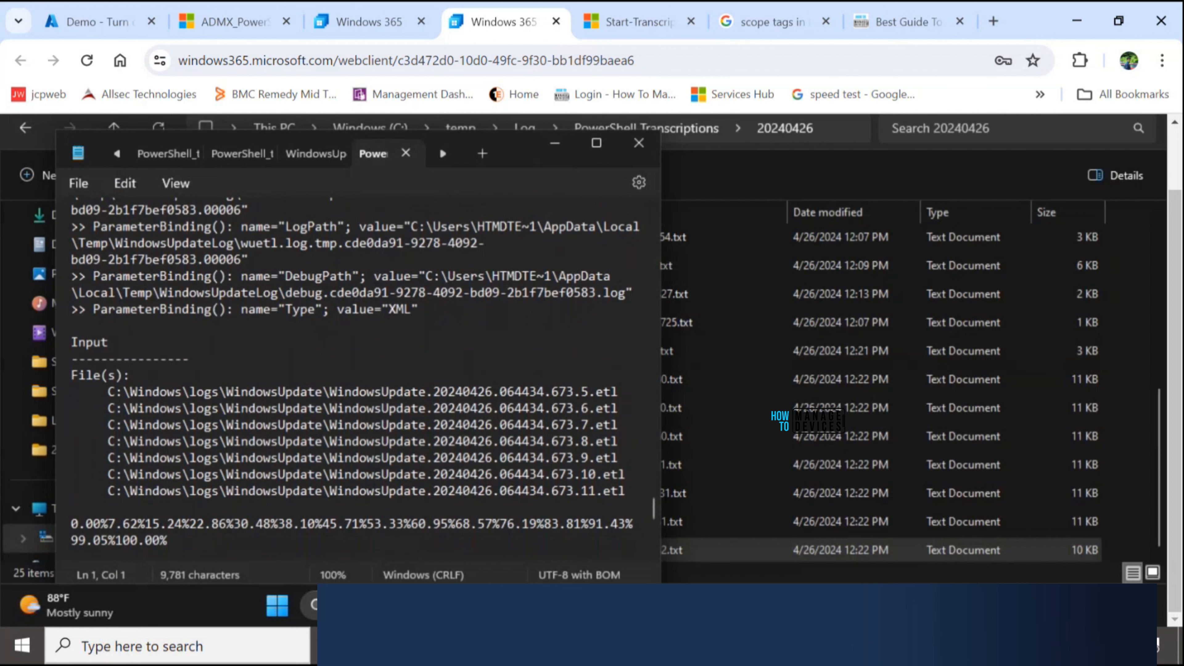
{"action": "mouse_move", "coordinate": [891, 605]}
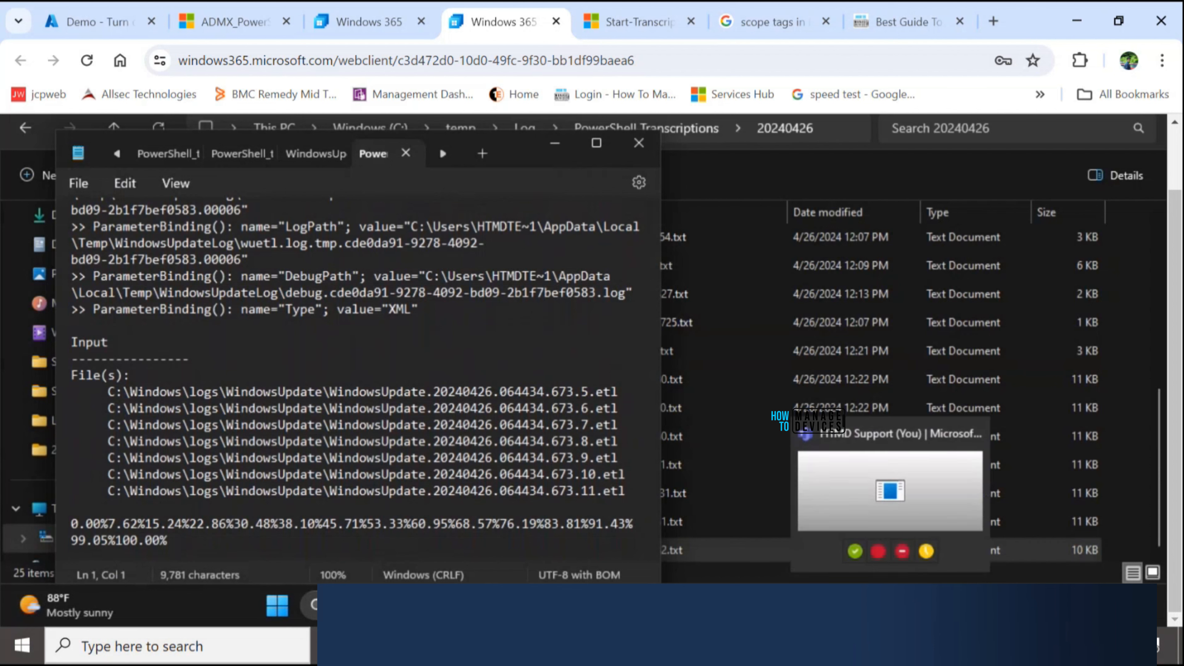
{"action": "mouse_move", "coordinate": [849, 605]}
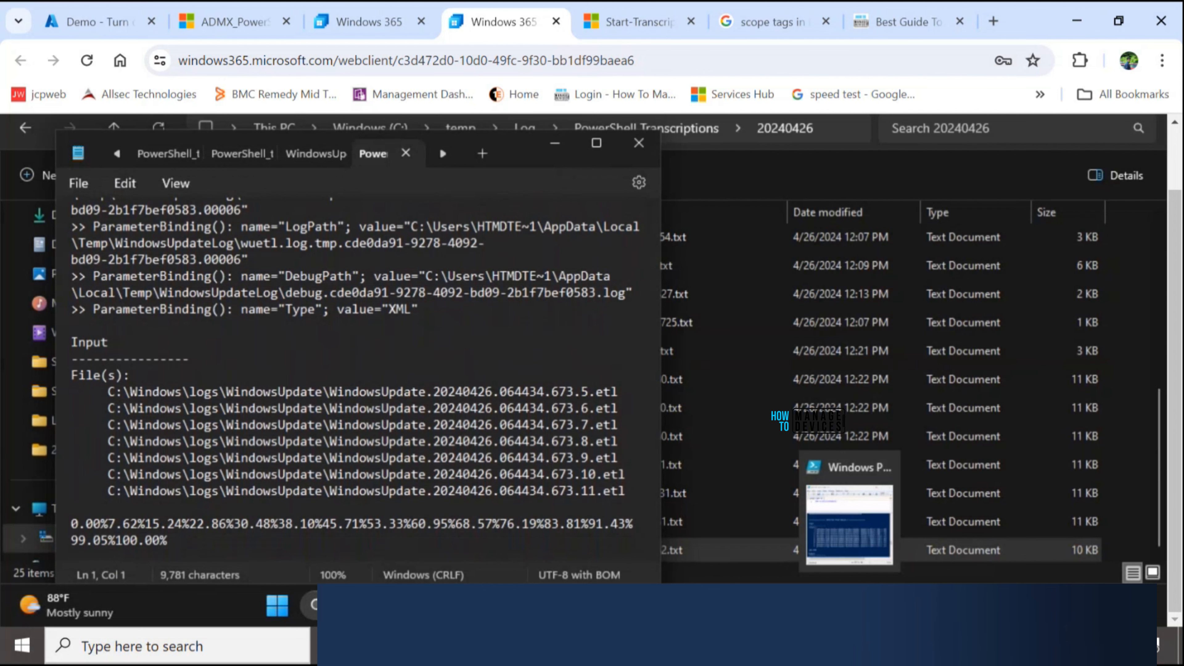
- Select the full URL of the Policy CSP - ADMX_PowerShellExecutionPolicy page and begin switching to another open window
{"action": "left_click", "coordinate": [232, 21]}
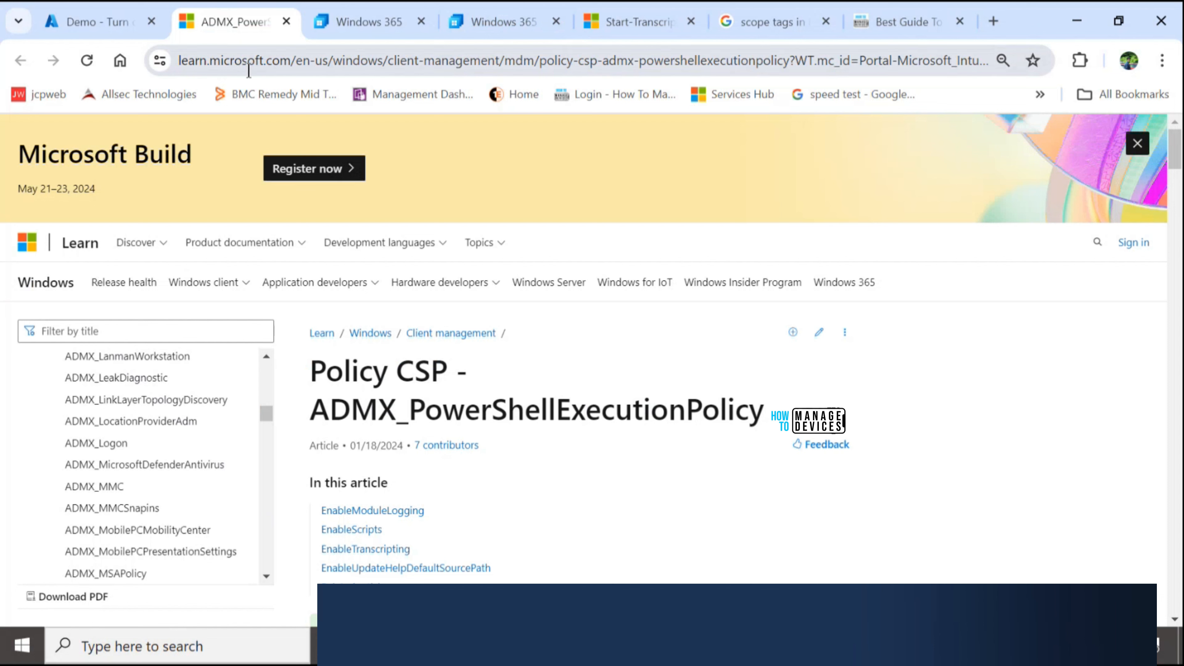
{"action": "left_click", "coordinate": [270, 60]}
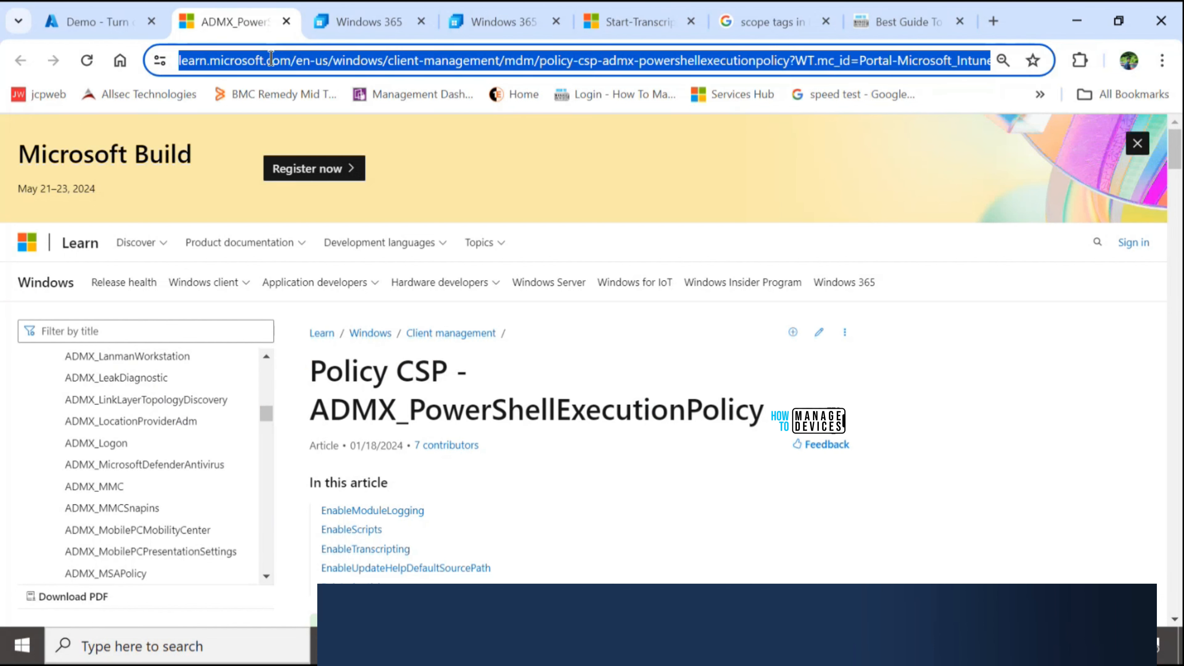
{"action": "key", "text": "alt+Tab"}
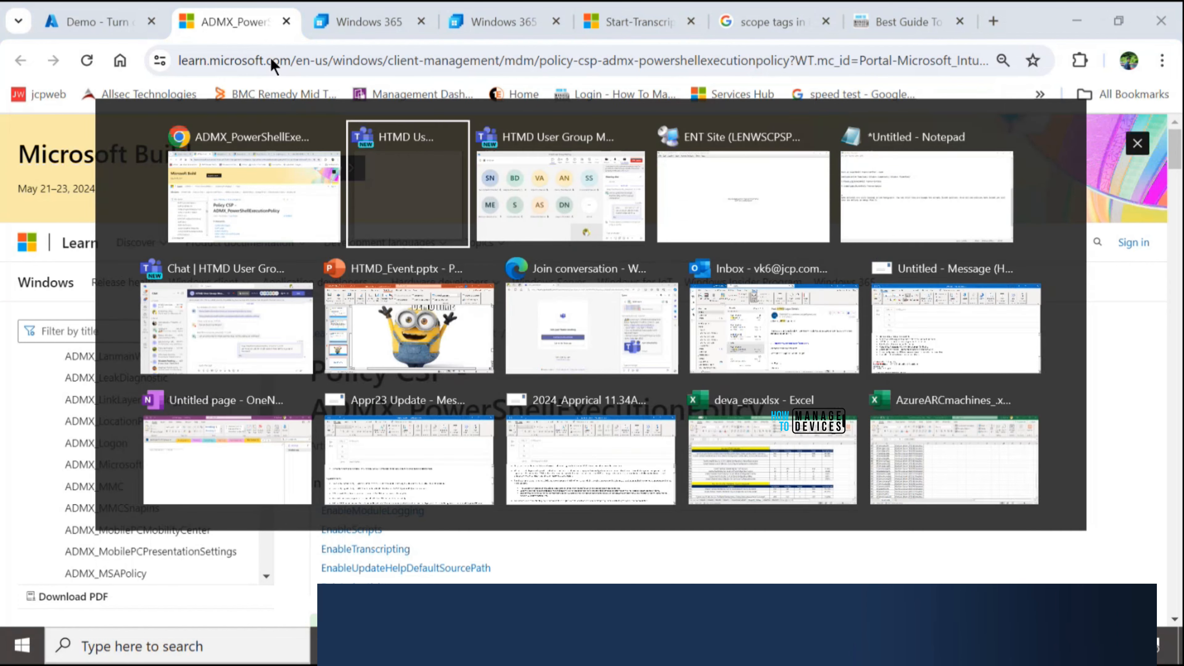